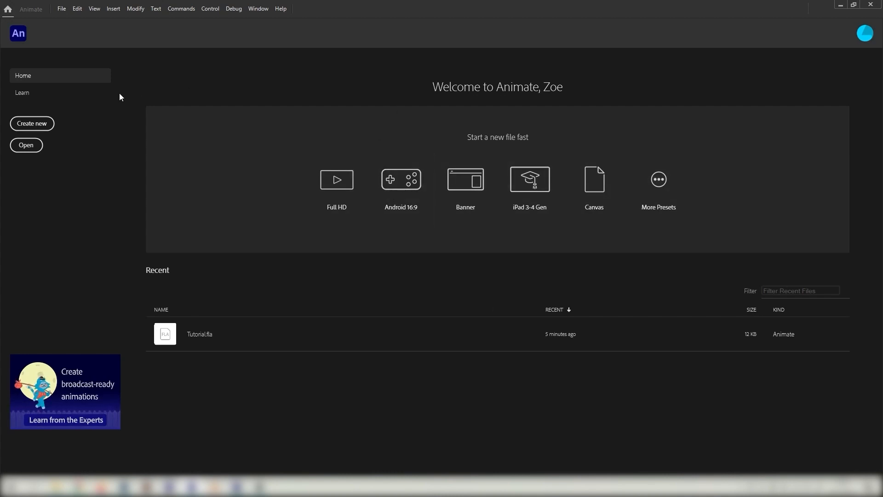
Step: Create a new Full HD character animation document of 1920 x 1080 px at 24 fps with the ActionScript 3.0 platform
click(47, 127)
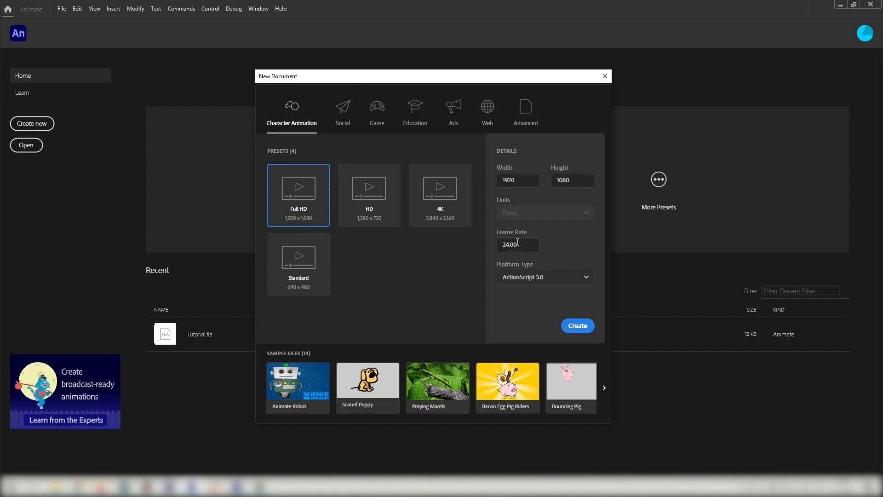
click(518, 243)
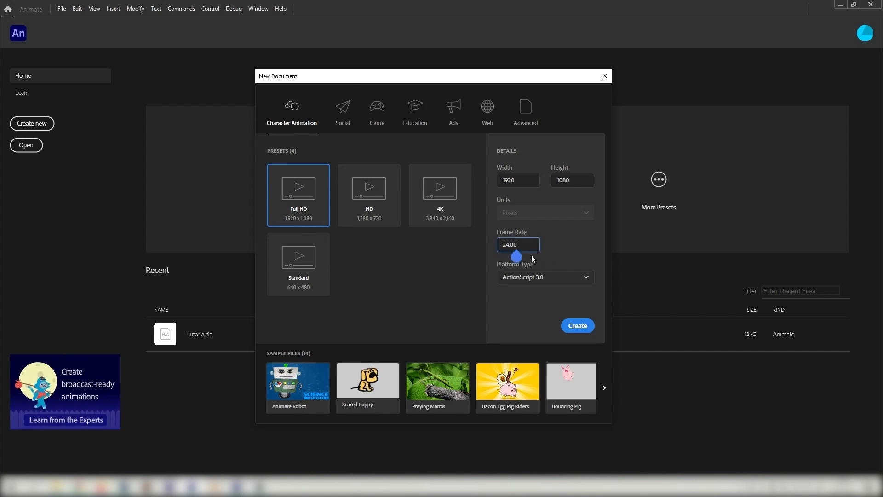
click(571, 246)
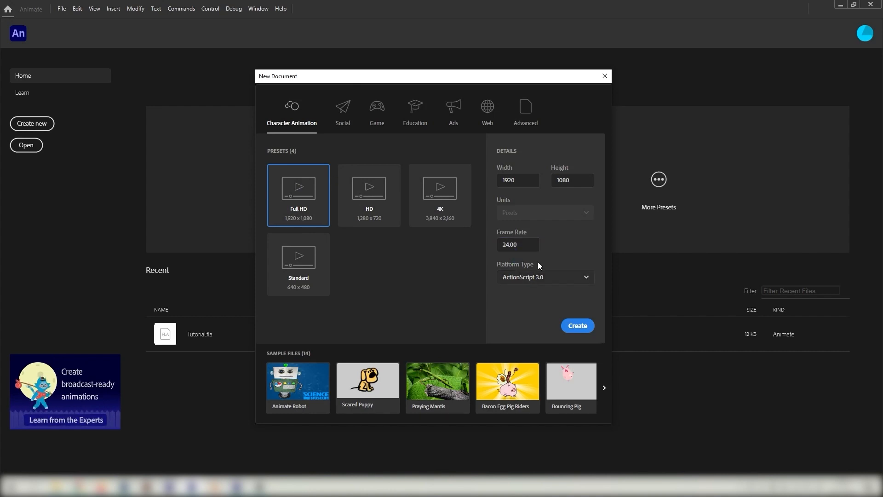
click(539, 277)
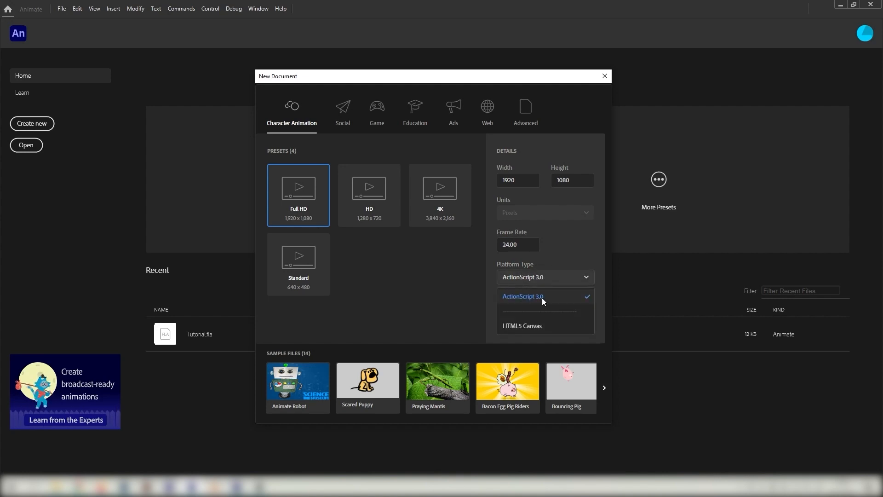
click(543, 299)
click(580, 327)
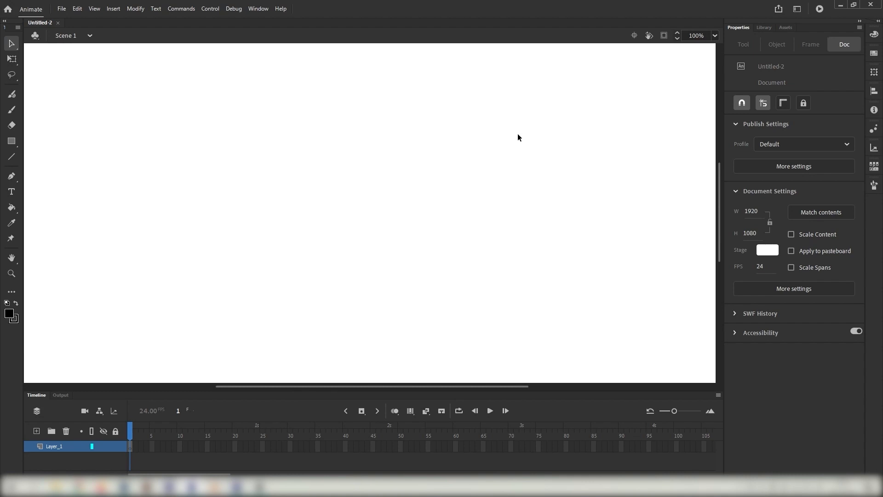
Step: Explore the stage magnification levels with the zoom presets and the Zoom tool, ending at 50%
click(715, 36)
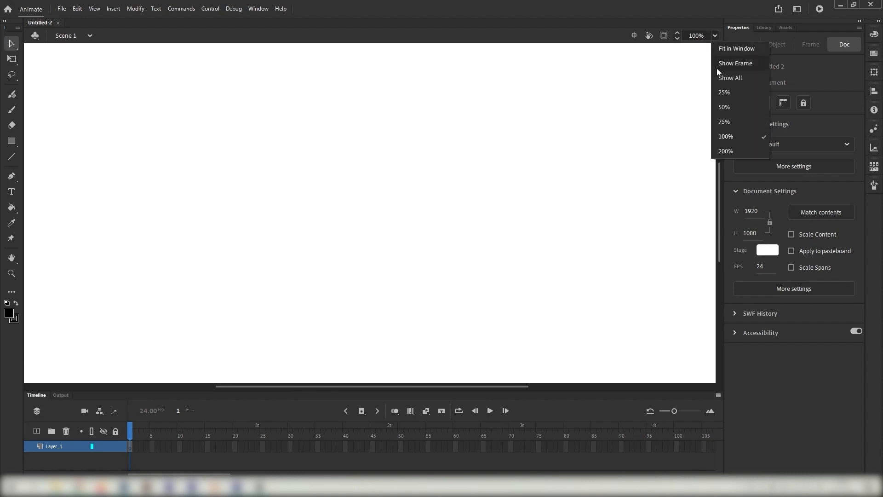
click(725, 92)
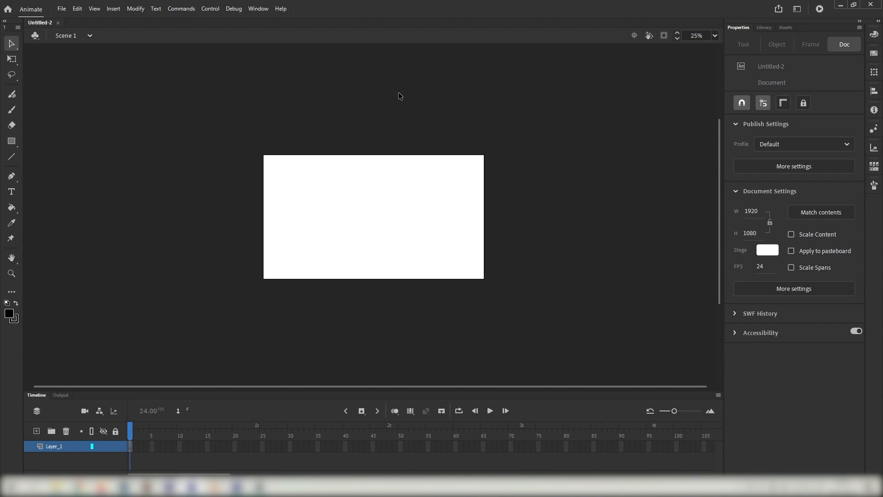
click(716, 36)
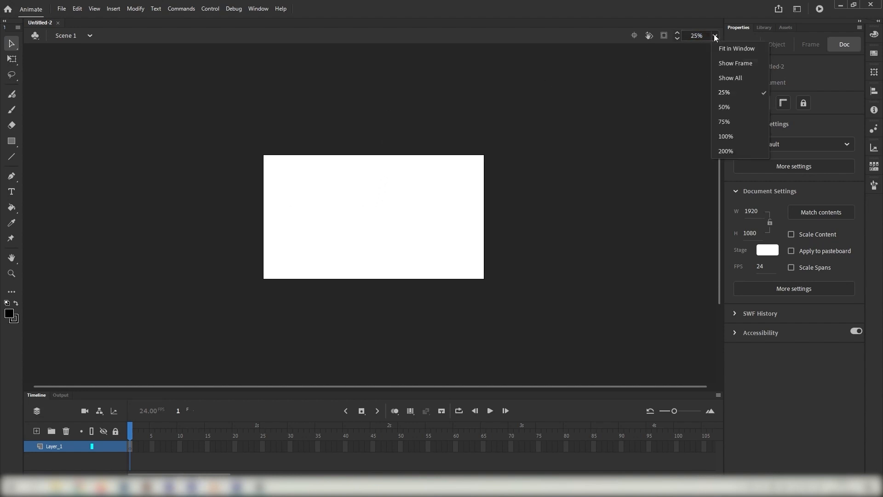
click(11, 273)
click(378, 200)
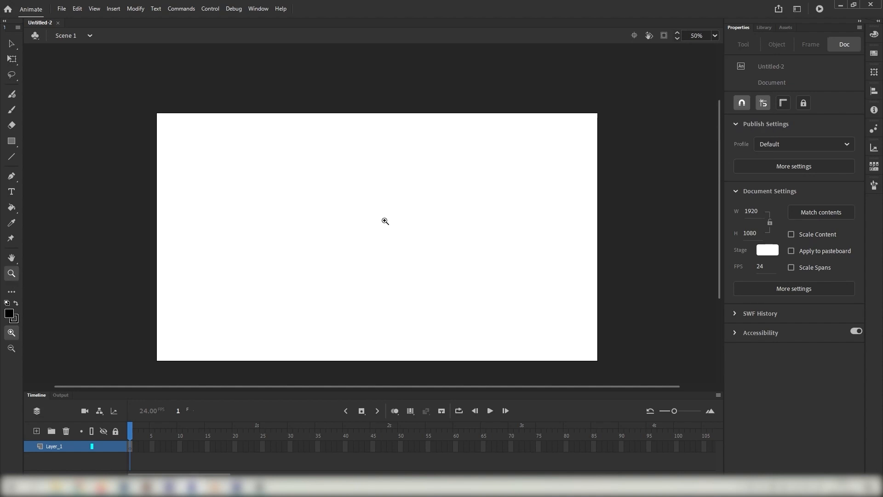
click(715, 37)
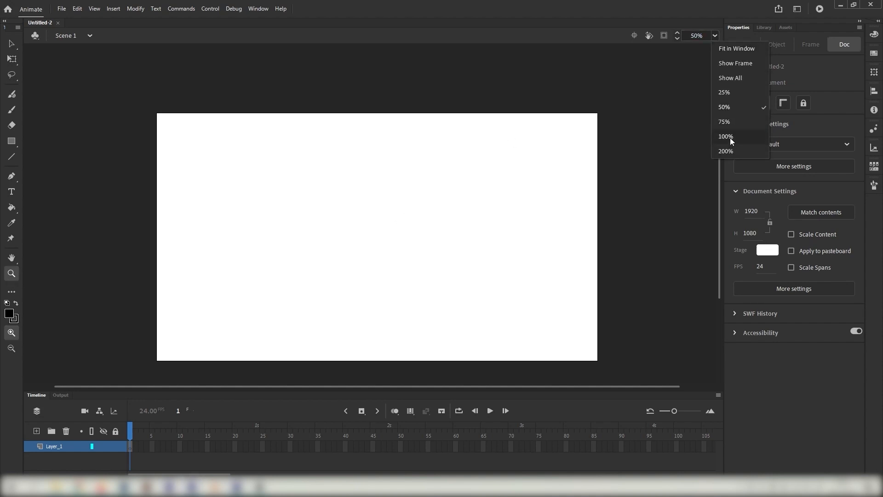
click(726, 136)
click(715, 36)
click(725, 107)
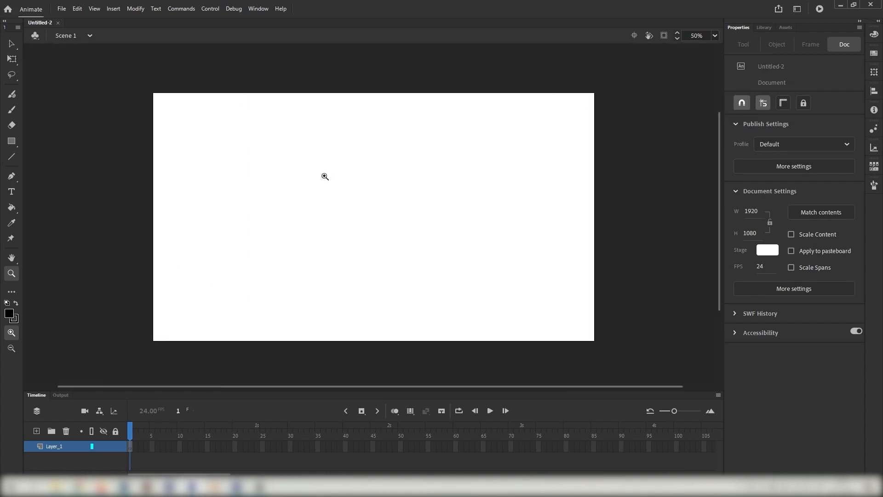
Step: Pan the stage with the Hand tool, then return to the Selection tool
click(12, 257)
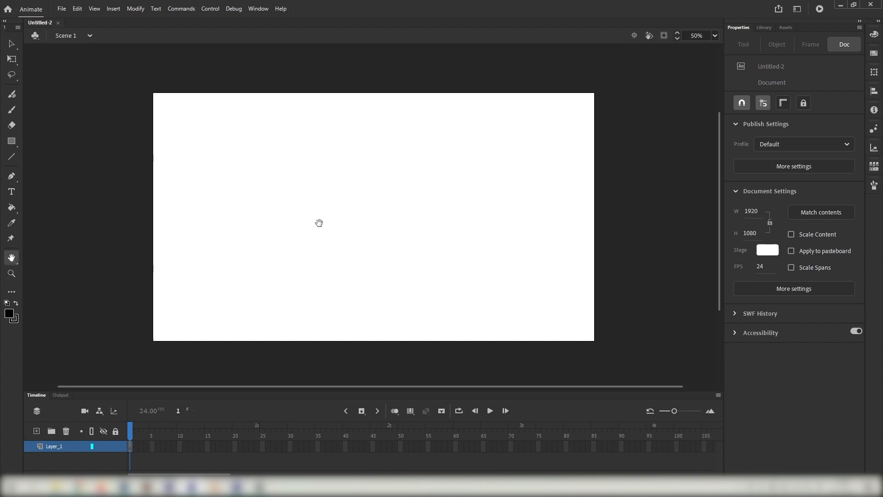
drag(319, 221, 365, 184)
click(18, 48)
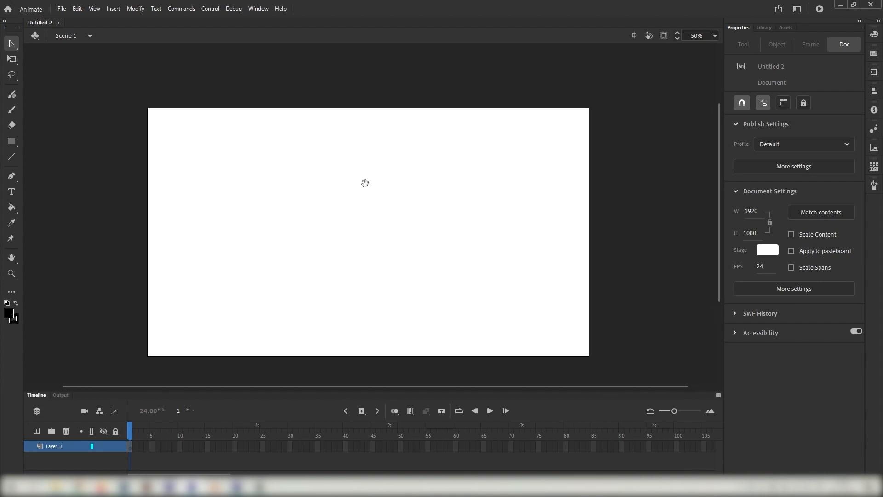
Step: Rotate the stage view counterclockwise and move it out of place, then recentre the stage
click(649, 36)
drag(410, 152, 355, 128)
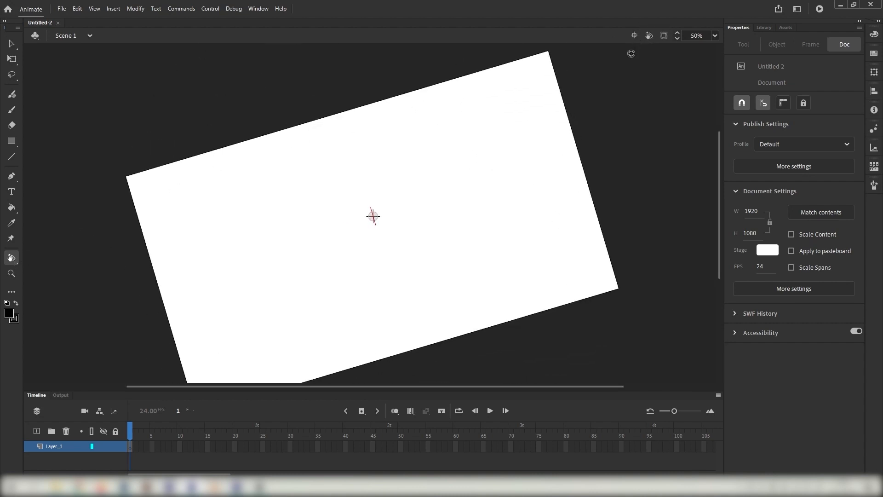
drag(451, 208, 376, 57)
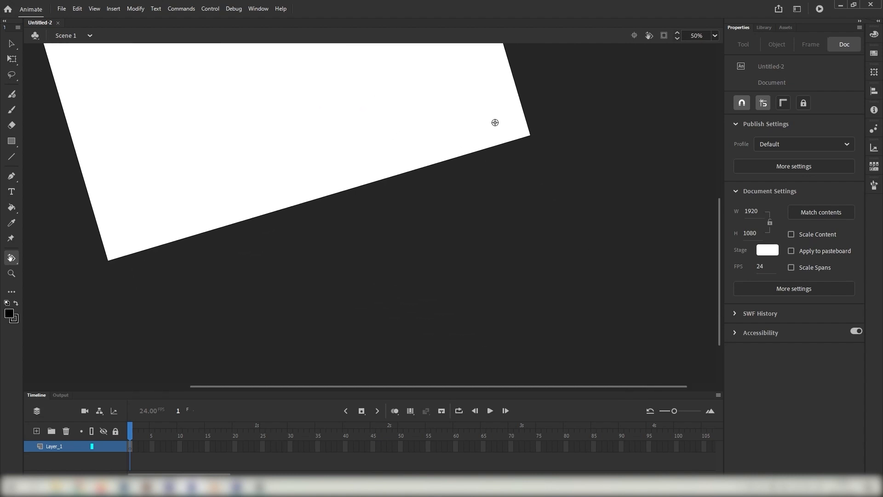
click(635, 36)
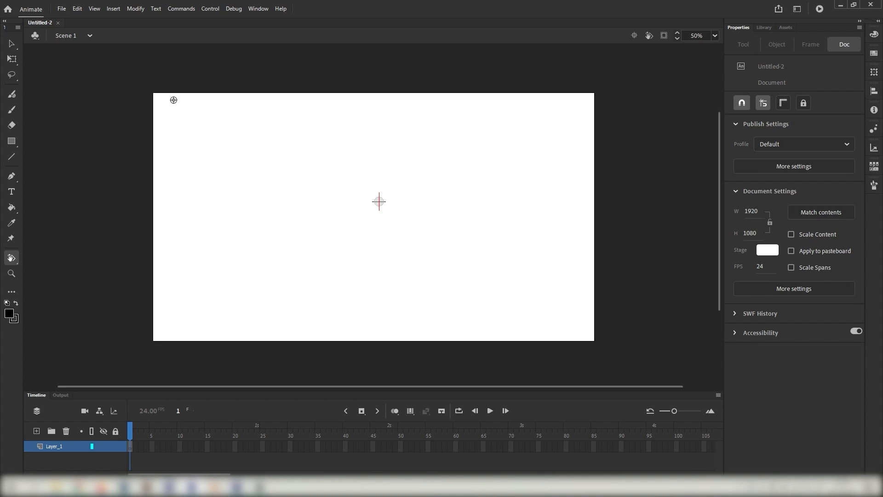
Step: Scribble a spiral in the upper middle of the stage with the black Classic Brush at size 34 and undo it
click(12, 110)
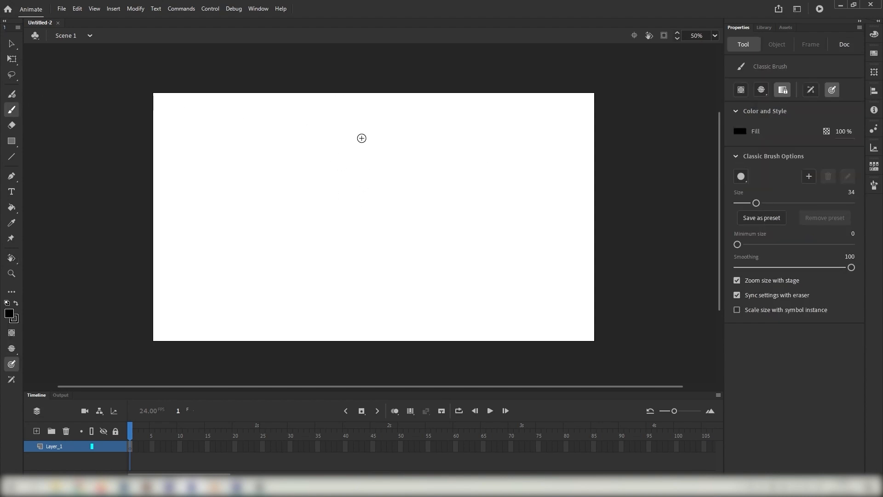
mouse_move(334, 133)
mouse_down()
mouse_move(322, 151)
mouse_move(327, 184)
mouse_move(428, 175)
mouse_move(351, 170)
mouse_move(370, 177)
mouse_up()
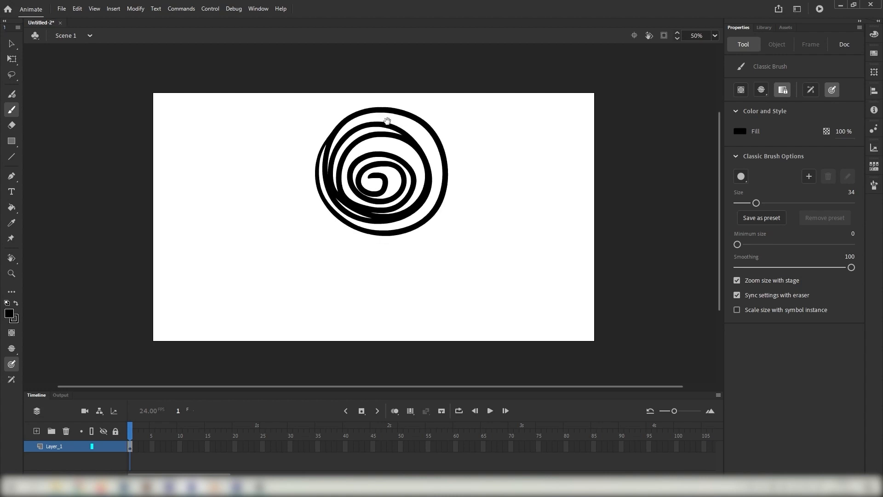
drag(387, 121, 401, 171)
key(ctrl+z)
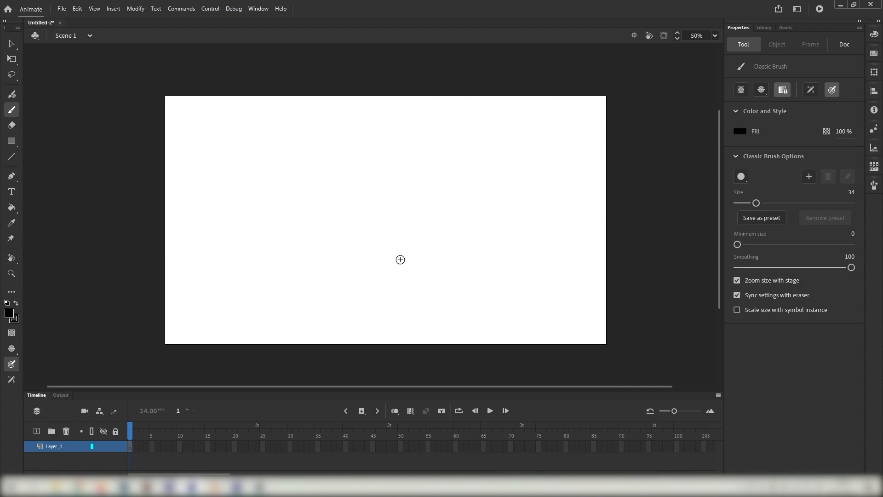
Step: Brush a rough black circle about 596 by 522 px on the stage and examine its lower edge at 2000% magnification
mouse_move(357, 115)
mouse_down()
mouse_move(374, 171)
mouse_move(364, 117)
mouse_move(457, 221)
mouse_move(376, 127)
mouse_up()
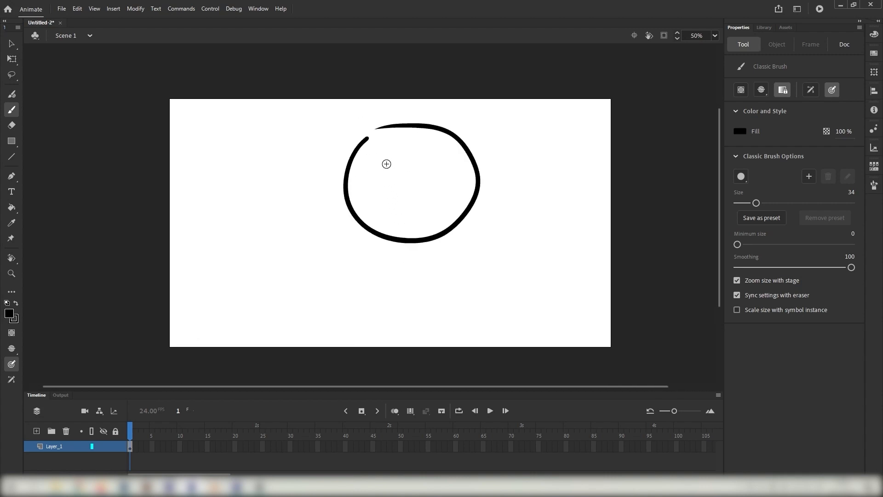
click(11, 274)
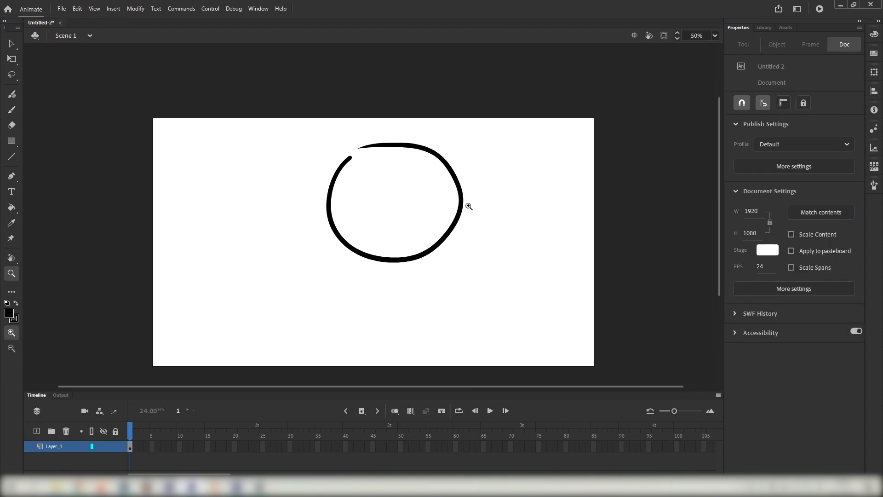
drag(399, 134, 406, 161)
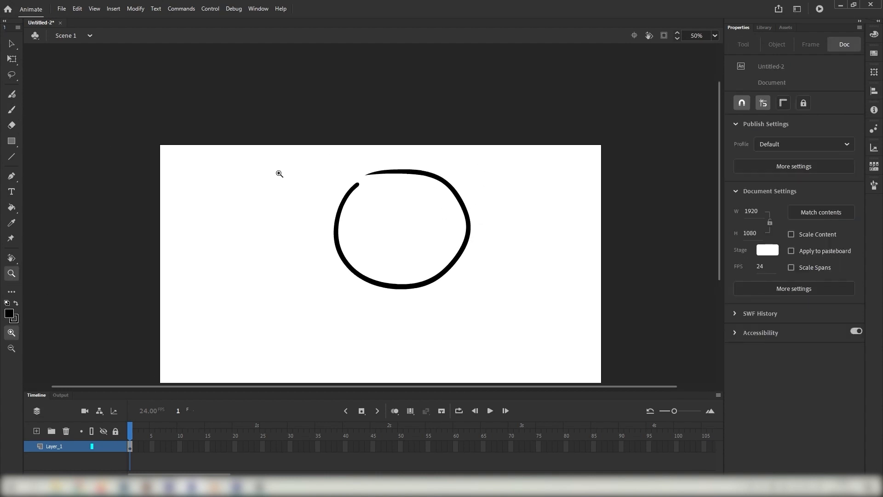
drag(415, 241, 402, 212)
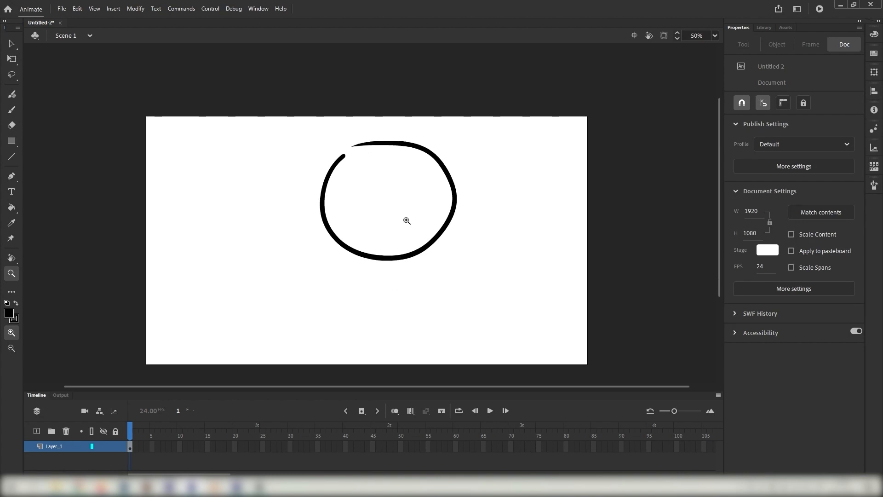
click(398, 256)
click(393, 214)
click(396, 212)
click(397, 212)
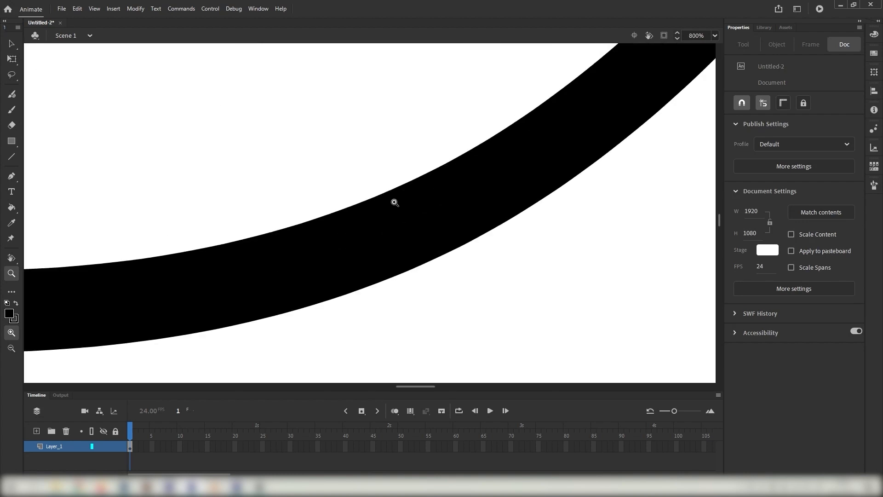
click(394, 202)
click(399, 197)
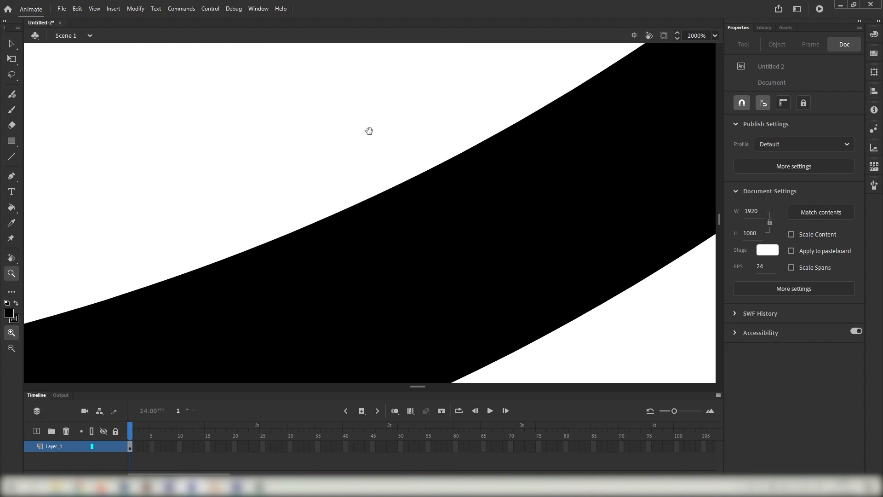
drag(369, 132, 380, 112)
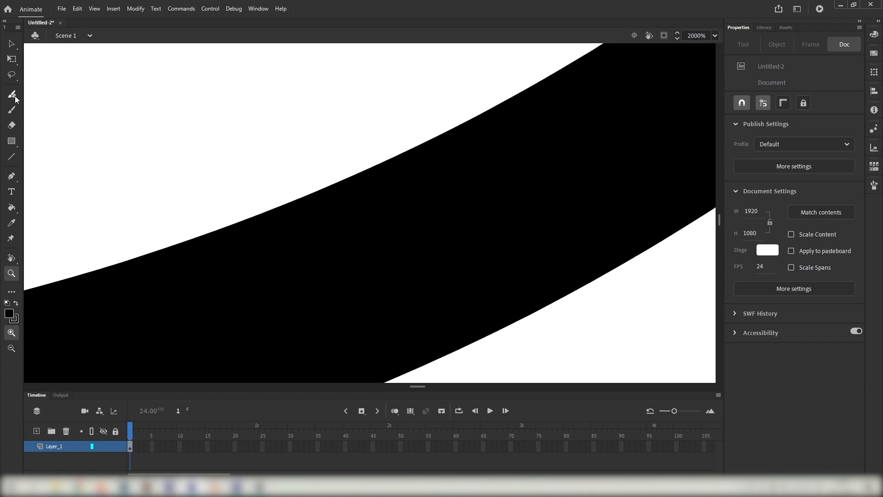
Step: Cut a piece about 31.5 by 31 px out of the circle's outline, move it up-left, and detach a 7.45 by 8.5 px block from it
click(11, 43)
drag(303, 120, 592, 404)
drag(396, 240, 333, 154)
click(541, 118)
drag(537, 189, 423, 125)
drag(459, 167, 453, 198)
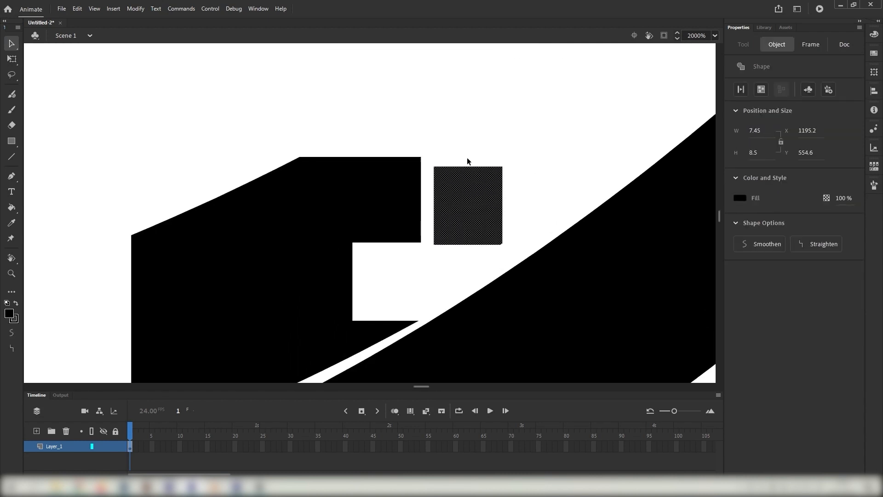
Step: Split a smaller block off the detached block's corner, then separate a 3.85 by 3.95 px part from that one
click(518, 211)
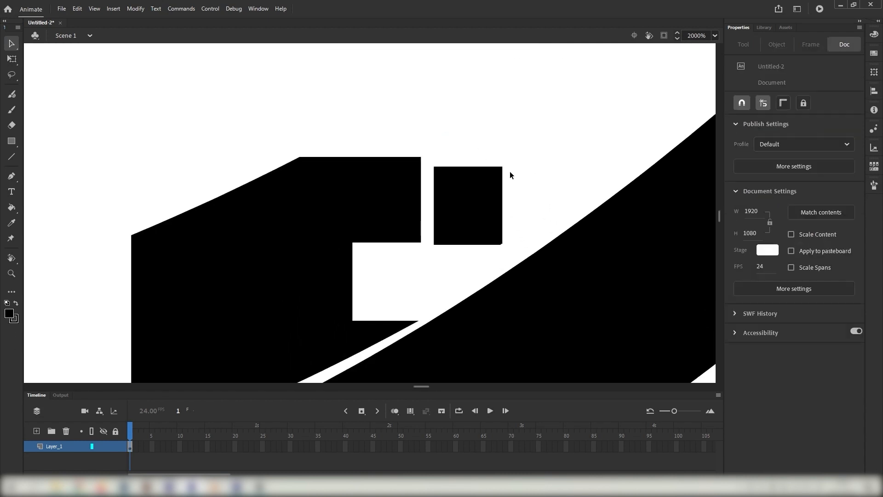
mouse_move(509, 151)
mouse_down()
mouse_move(483, 203)
mouse_move(512, 138)
mouse_up()
click(455, 81)
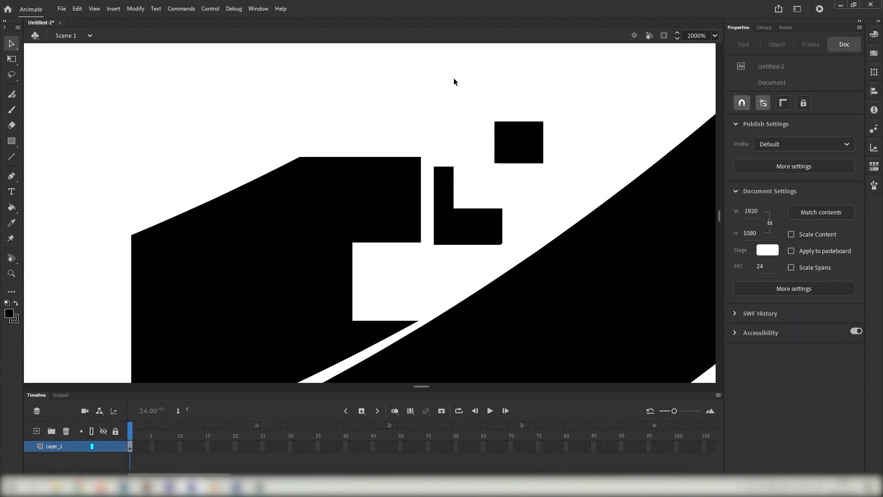
drag(455, 81, 401, 149)
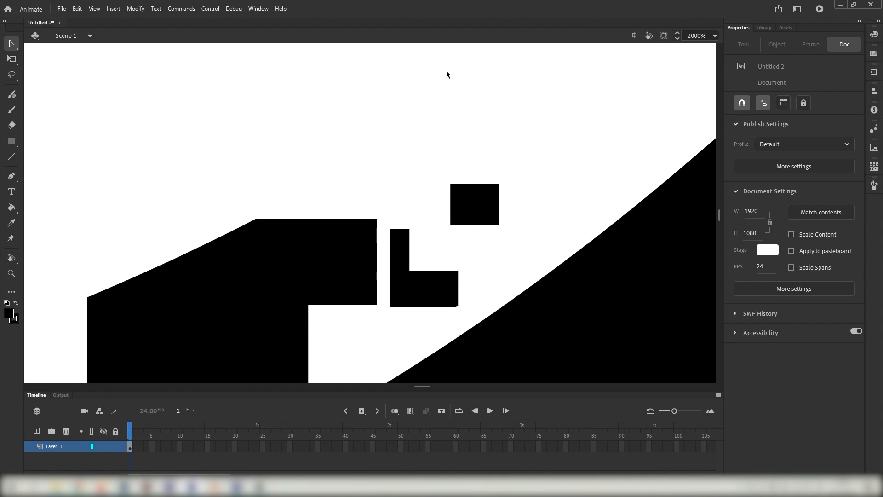
drag(412, 190, 359, 175)
drag(411, 146, 457, 204)
drag(442, 195, 456, 134)
key(q)
Step: Undo all the block cuts and moves as well as the brushed circle to empty the stage
key(ctrl+z)
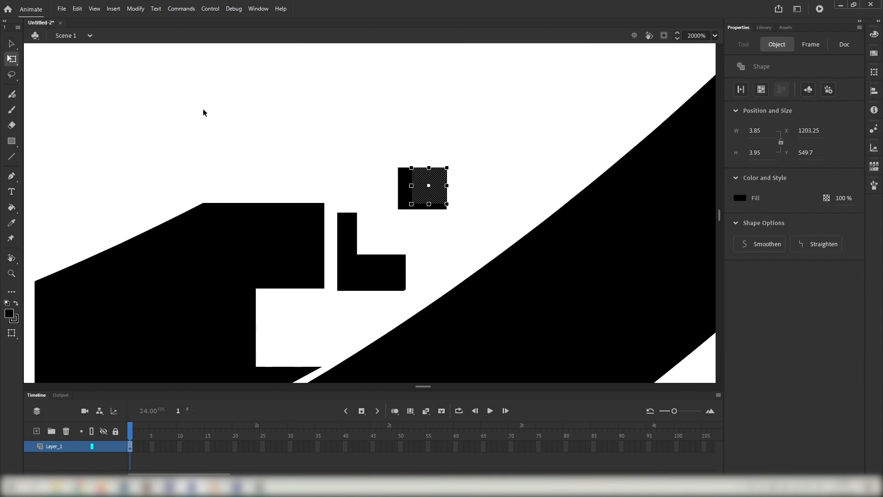
key(ctrl+minus)
key(ctrl+minus)
key(ctrl+minus)
key(ctrl+minus)
key(ctrl+z)
key(ctrl+z)
key(ctrl+z)
key(ctrl+z)
key(ctrl+z)
key(ctrl+z)
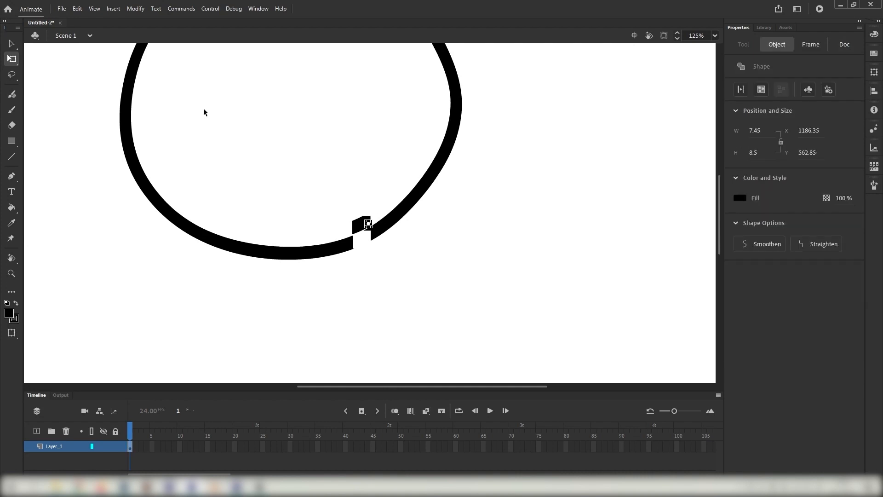
key(ctrl+z)
key(ctrl+minus)
key(ctrl+z)
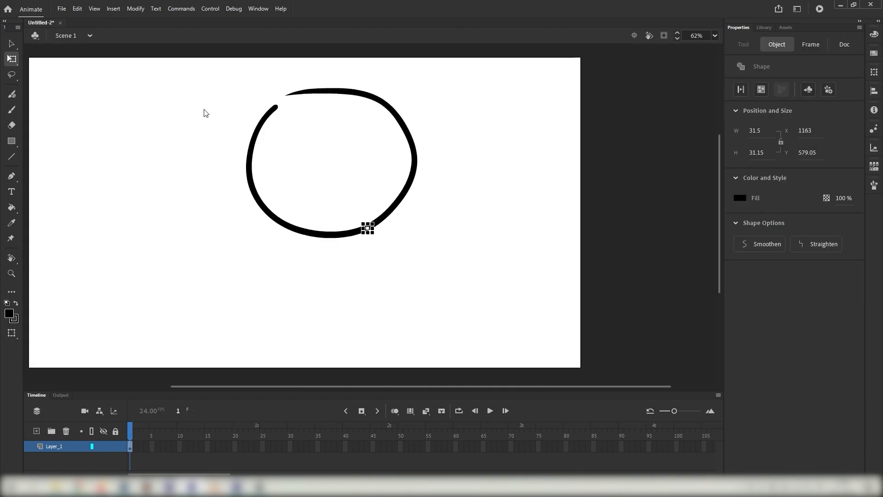
key(ctrl+z)
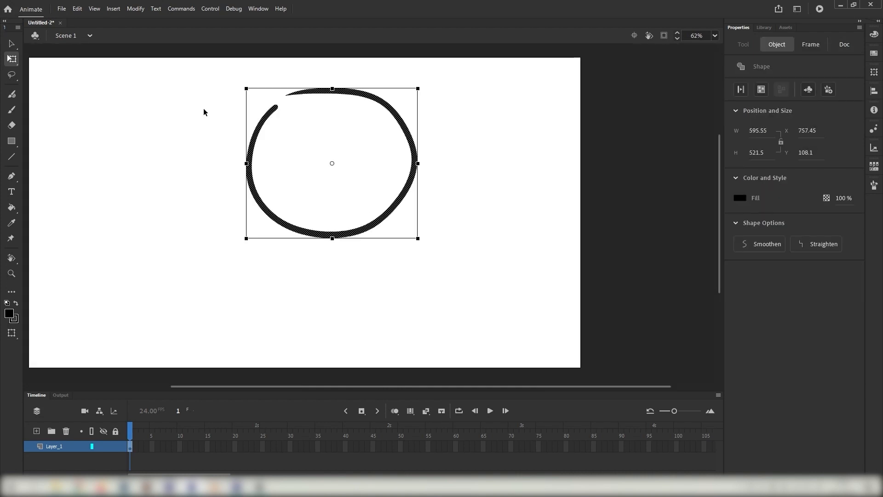
key(ctrl+z)
drag(75, 122, 116, 126)
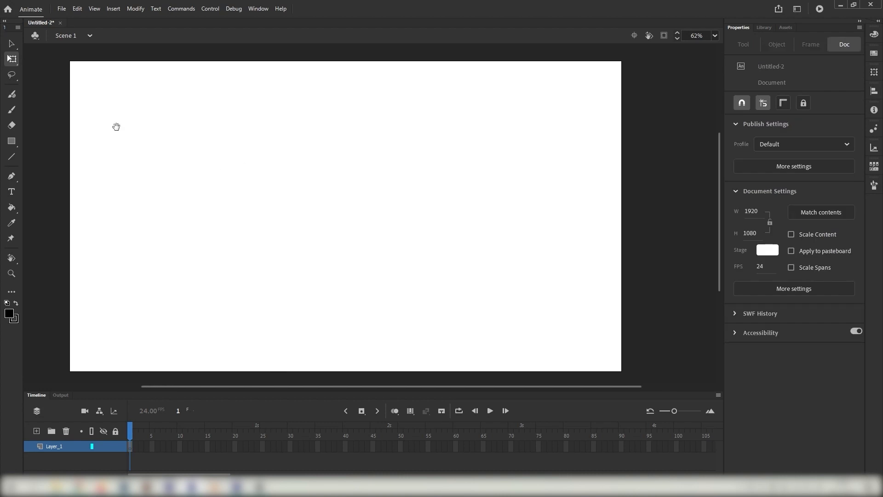
Step: Brush a simple cartoon face about 466 by 418 px, with a round head, two eyes with pupils and an open mouth
click(11, 110)
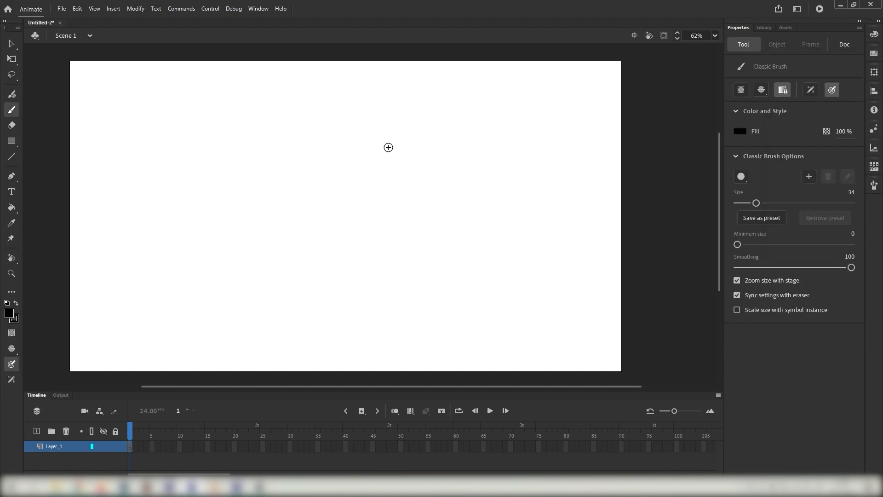
drag(328, 119, 314, 143)
mouse_move(370, 120)
mouse_down()
mouse_move(303, 185)
mouse_move(303, 170)
mouse_move(326, 172)
mouse_up()
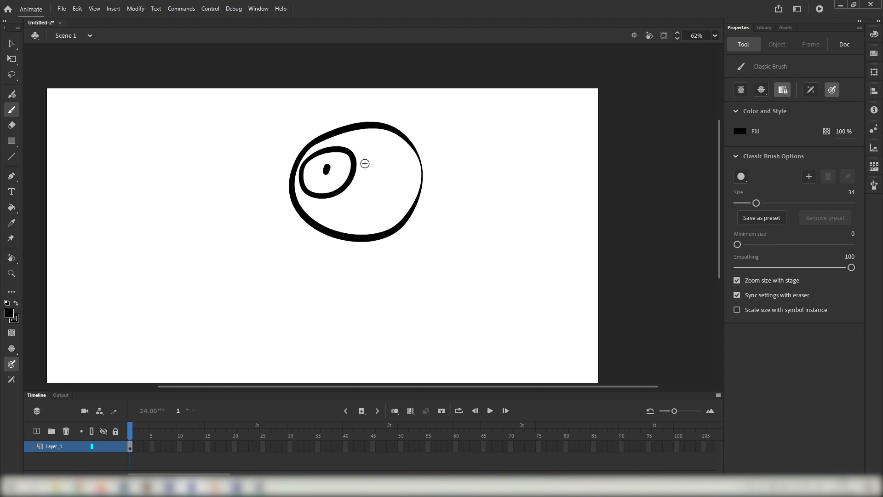
mouse_move(375, 147)
mouse_down()
mouse_move(407, 175)
mouse_move(375, 148)
mouse_up()
drag(379, 161, 379, 164)
drag(327, 213, 327, 213)
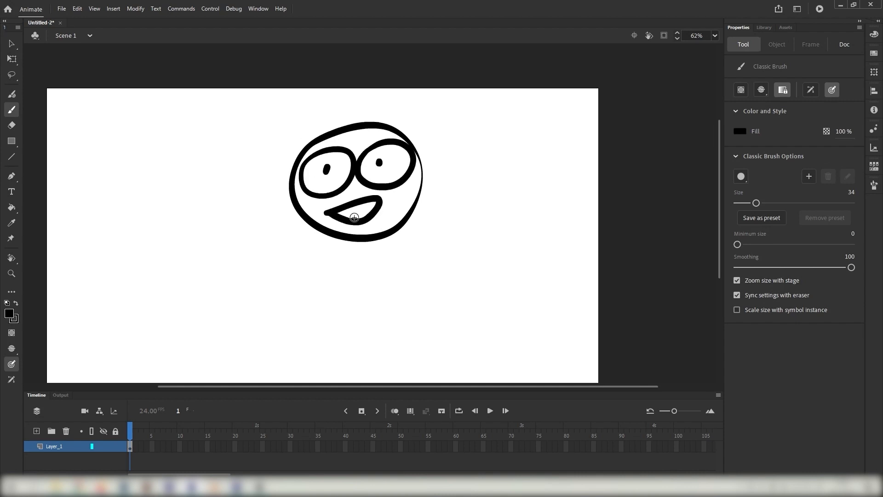
Step: Lower the Classic Brush size to 30 in small steps and adjust it further
key(bracketleft)
key(bracketleft)
key(bracketleft)
key(bracketleft)
drag(531, 146, 493, 139)
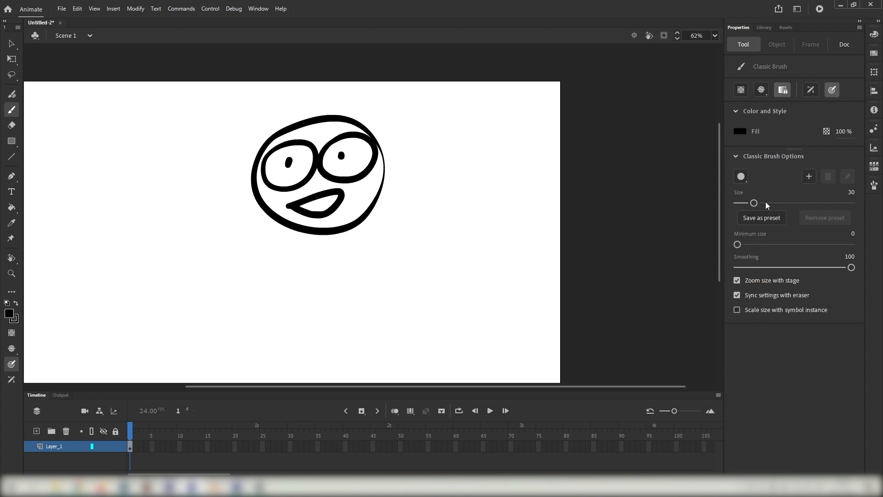
mouse_move(755, 204)
mouse_down()
mouse_move(729, 199)
mouse_move(765, 201)
mouse_move(749, 210)
mouse_move(740, 198)
mouse_up()
Step: Select the whole drawn face, move it slightly down and right to about X 870 px, and deselect it
click(10, 43)
mouse_move(147, 106)
mouse_down()
mouse_move(246, 136)
mouse_move(210, 130)
mouse_up()
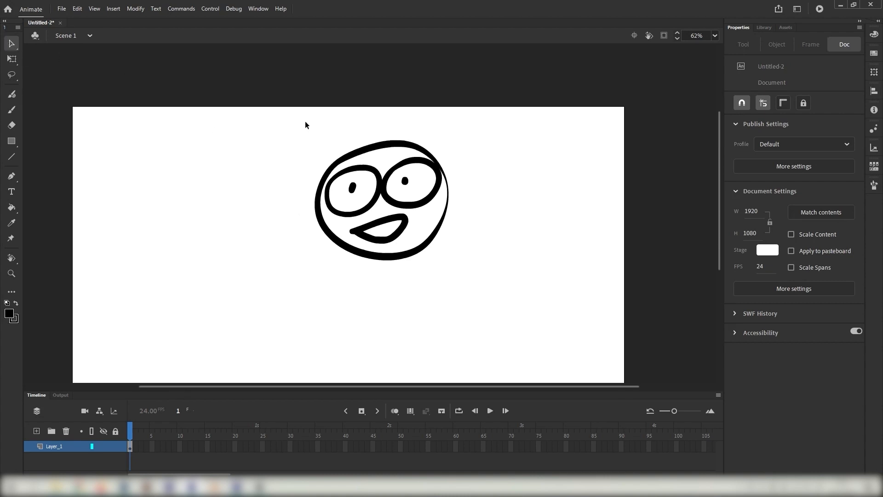
drag(275, 115, 548, 328)
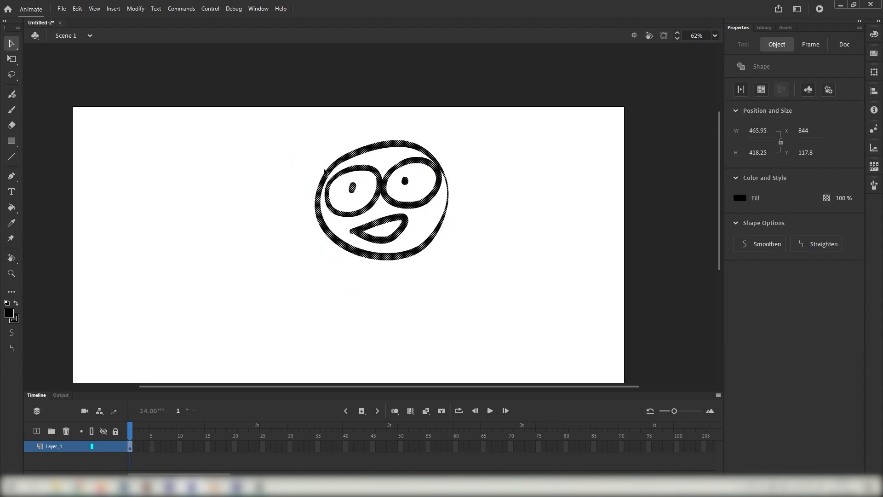
drag(370, 172, 388, 158)
click(124, 76)
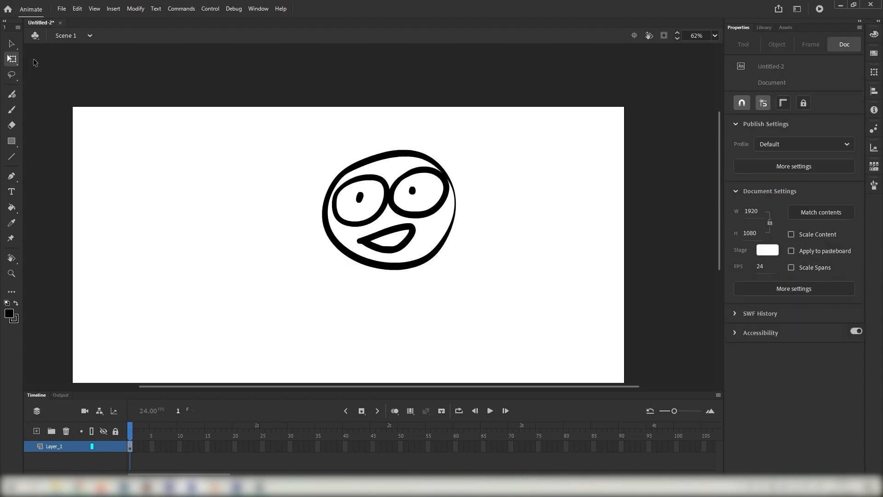
Step: Free-transform the whole face, flipping it vertically to about 868 px high and mirroring it horizontally to about 839 px wide
mouse_move(272, 133)
mouse_down()
mouse_move(449, 230)
mouse_move(483, 276)
mouse_up()
drag(388, 148, 392, 324)
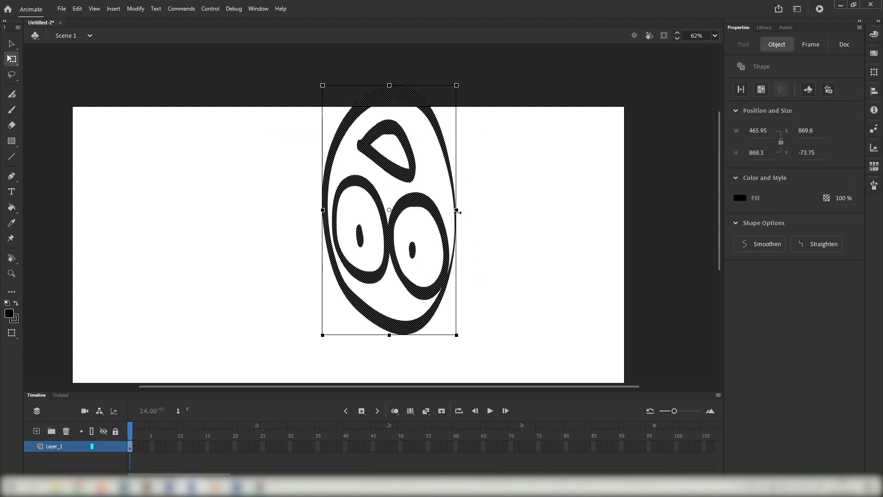
drag(456, 210, 624, 200)
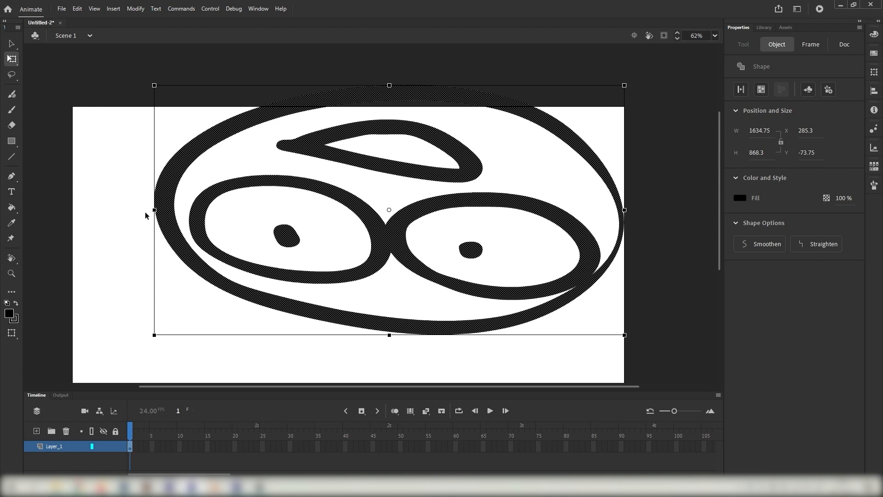
drag(154, 210, 509, 210)
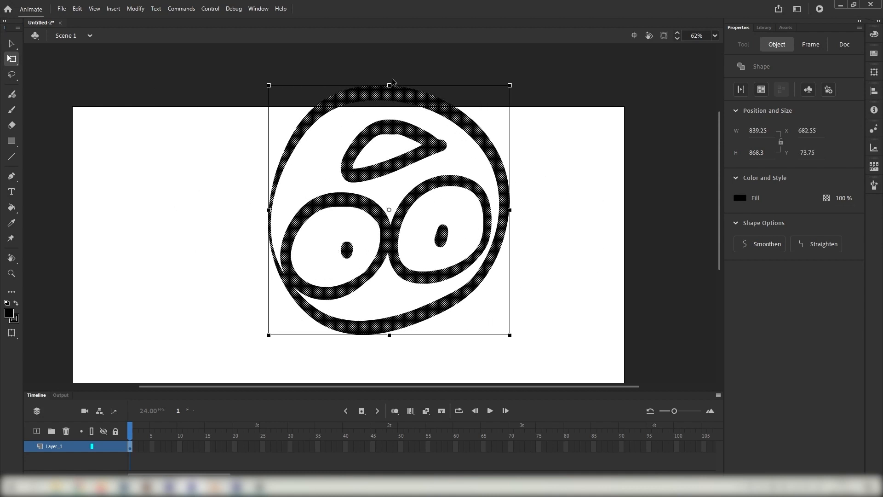
Step: Skew the flipped face horizontally until it is about 1150 px wide, and deselect it
drag(390, 86, 500, 99)
click(279, 113)
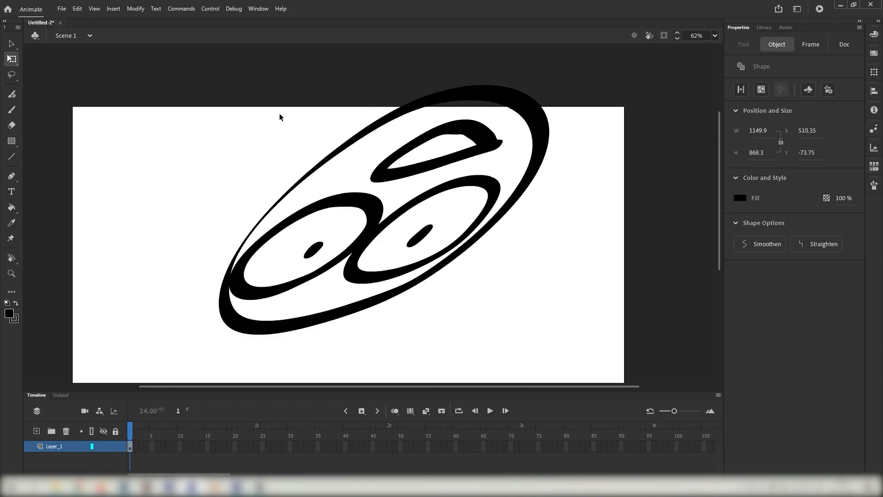
drag(228, 98, 261, 94)
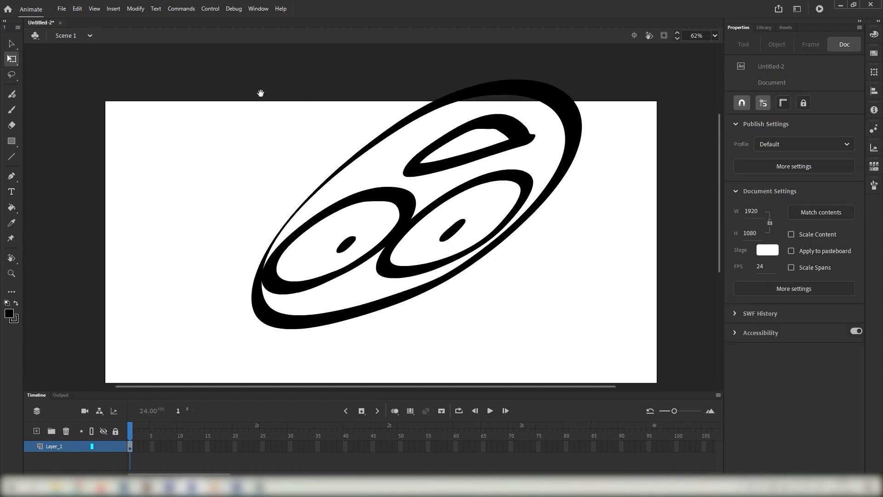
Step: Lasso the face's left part, move it left to about X 181, Y 146, and erase the upper end of its thin outline
click(12, 79)
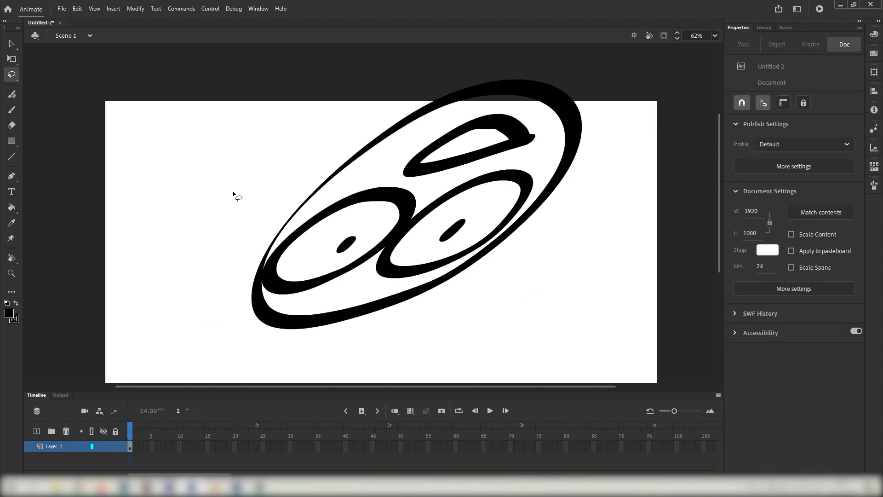
mouse_move(233, 193)
mouse_down()
mouse_move(205, 302)
mouse_move(442, 290)
mouse_move(300, 134)
mouse_up()
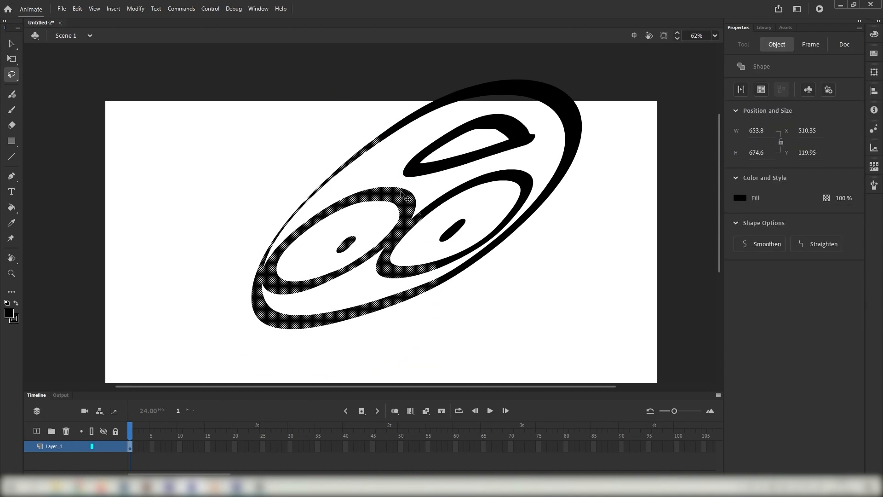
drag(411, 208, 316, 215)
drag(339, 173, 348, 185)
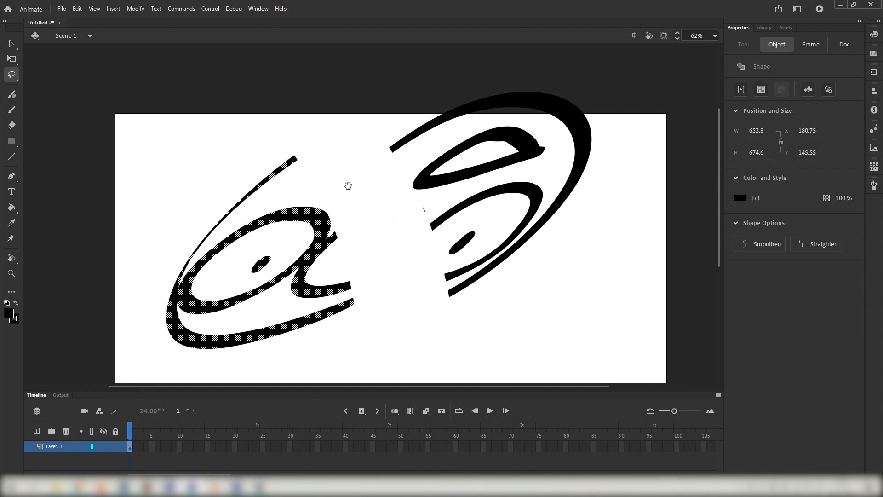
click(340, 188)
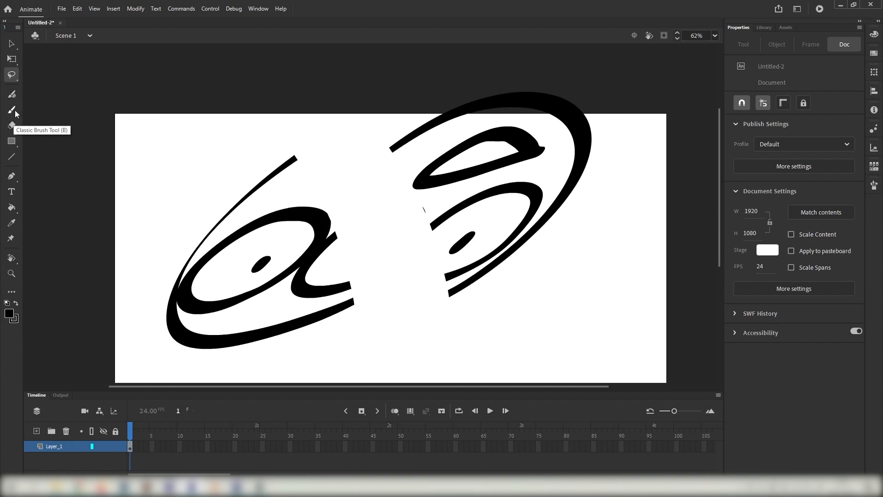
click(12, 126)
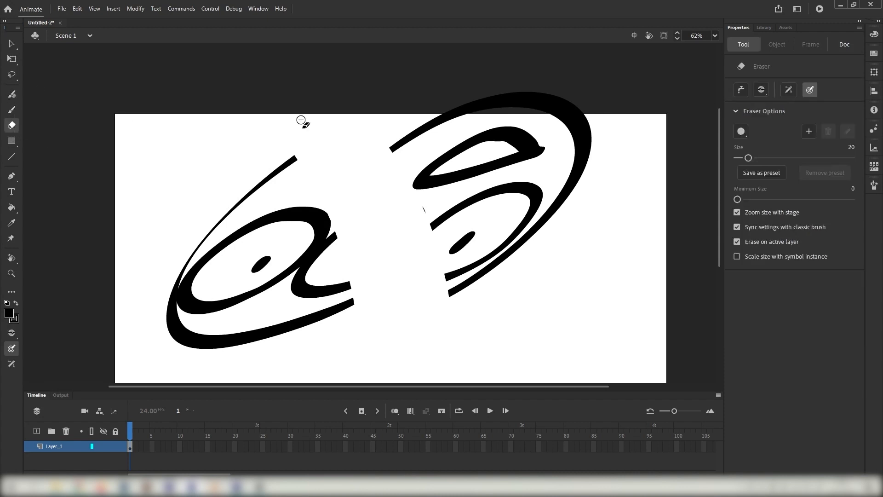
drag(297, 157, 253, 193)
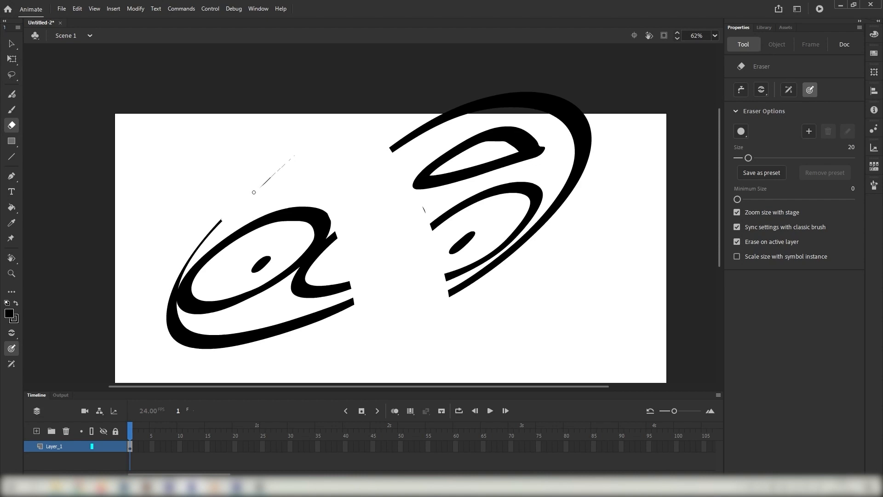
Step: Draw a wide black rectangle and a black square in the empty lower area of the stage
click(12, 141)
drag(374, 259, 319, 152)
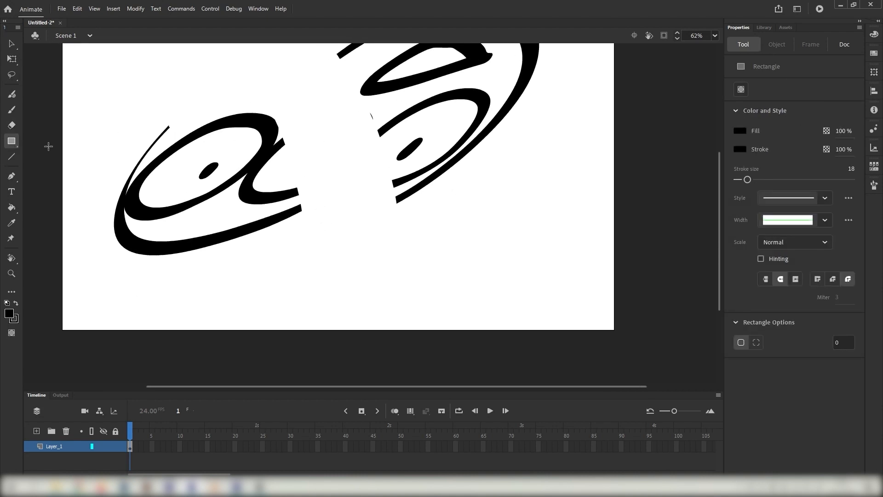
click(9, 144)
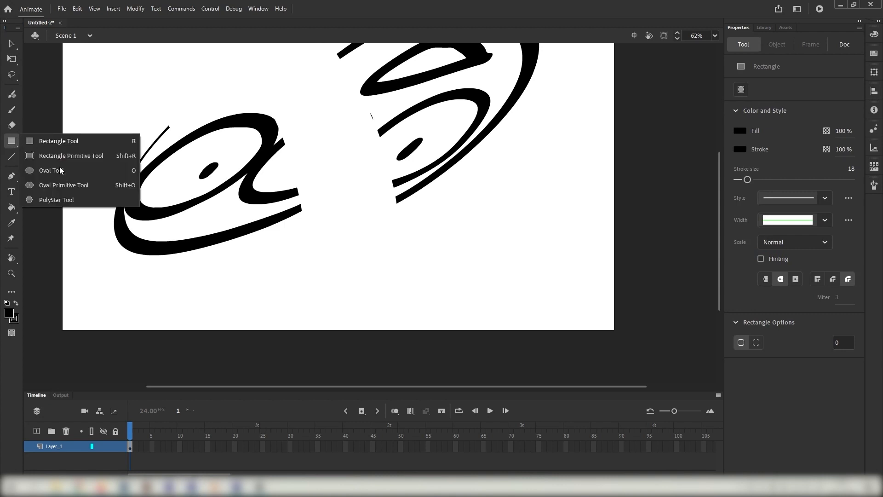
click(240, 186)
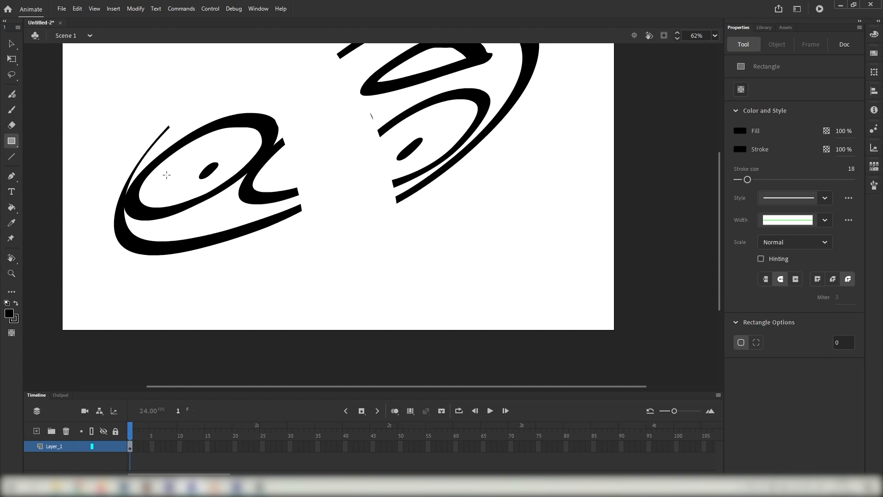
drag(275, 249, 414, 311)
drag(472, 196, 537, 260)
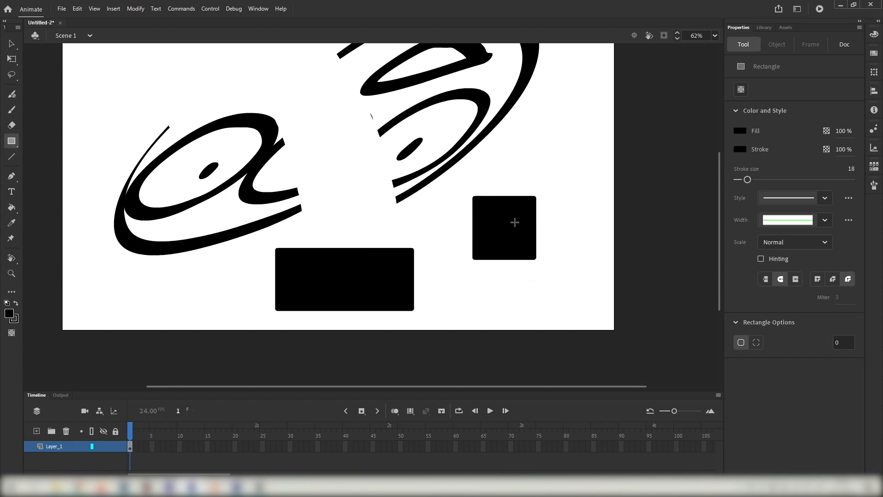
Step: Draw a black circle above the square and a wide, flat black ellipse below it with the Oval tool
click(12, 141)
click(37, 171)
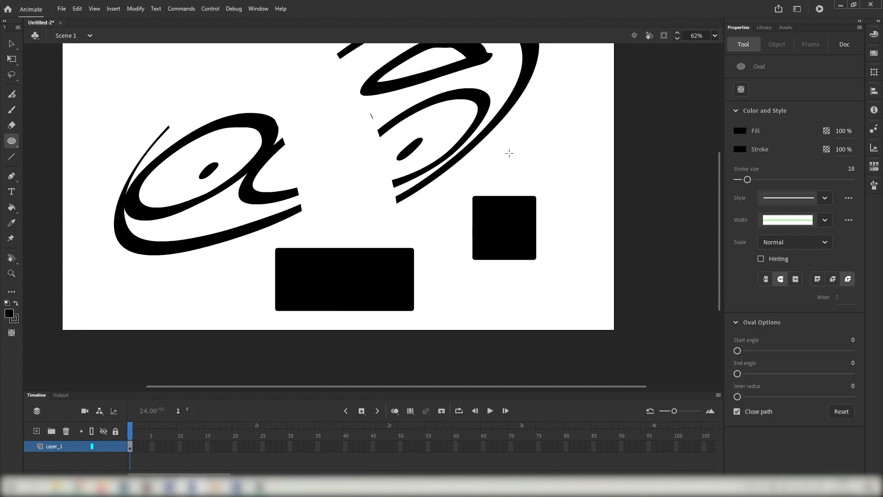
drag(539, 120, 617, 222)
drag(451, 291, 618, 337)
Step: Draw two horizontal lines near the stage's upper edge and a long 45-degree diagonal between the two face parts
drag(300, 141, 335, 189)
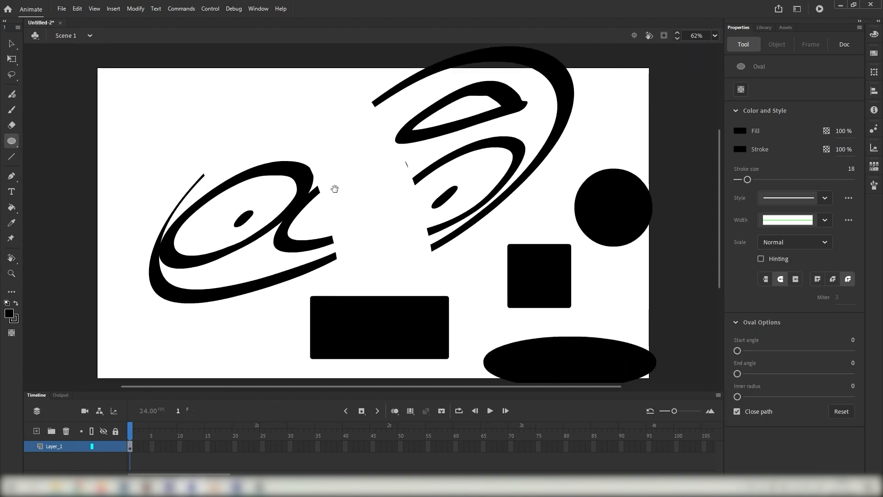
click(11, 157)
drag(177, 164, 234, 203)
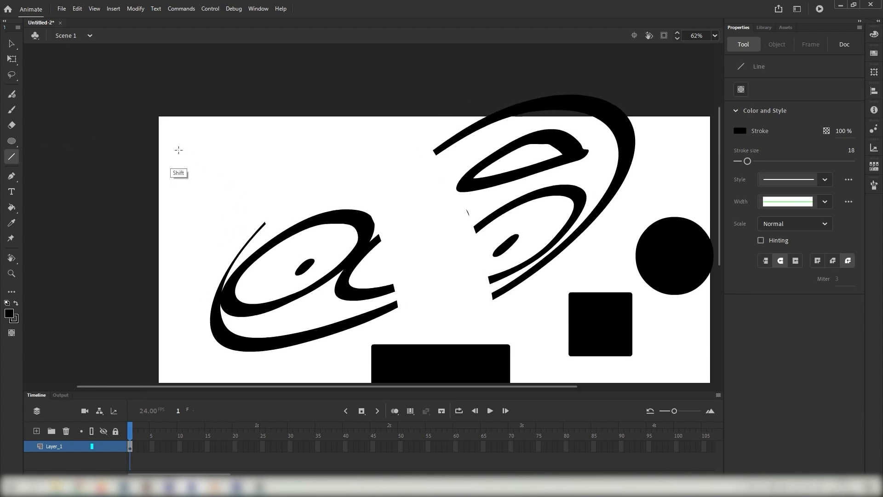
mouse_move(179, 150)
mouse_down()
mouse_move(358, 171)
mouse_move(391, 152)
mouse_up()
drag(224, 163, 362, 163)
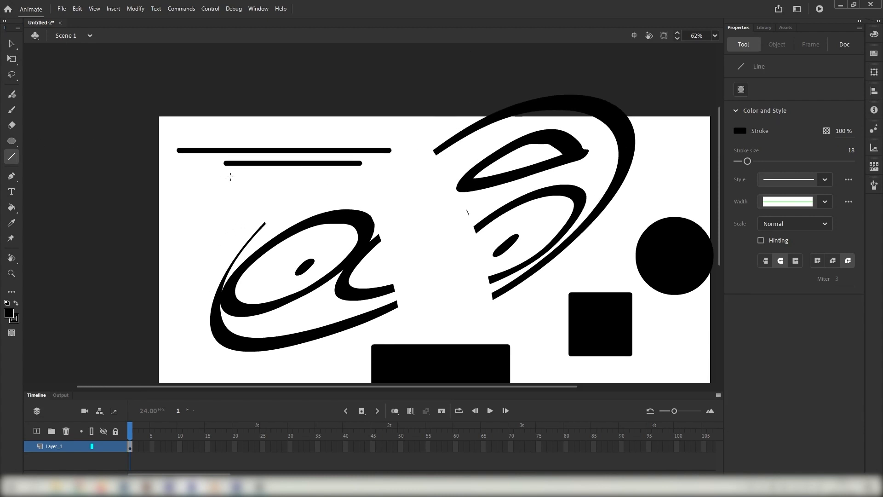
drag(390, 192, 464, 299)
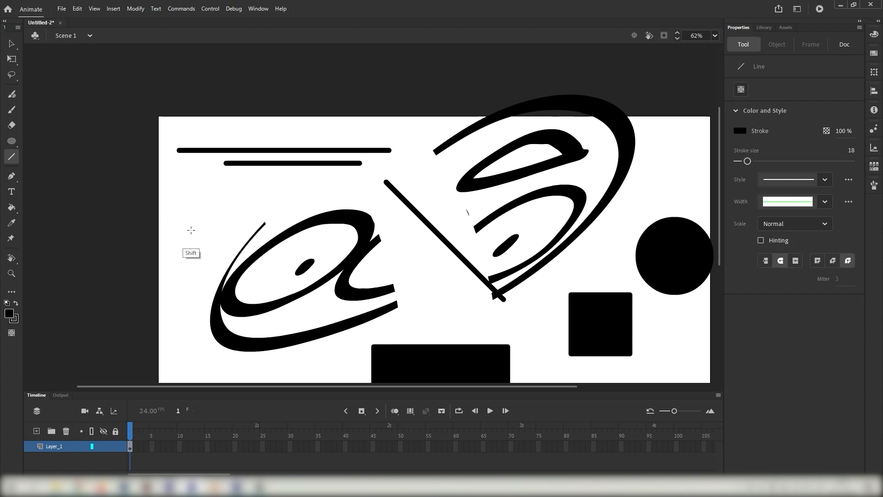
Step: Draw crossing diagonal lines near the stage's left edge and a short horizontal line along its upper edge
mouse_move(173, 245)
mouse_down()
mouse_move(225, 190)
mouse_move(197, 218)
mouse_move(209, 232)
mouse_up()
drag(197, 193, 224, 222)
drag(256, 120, 330, 137)
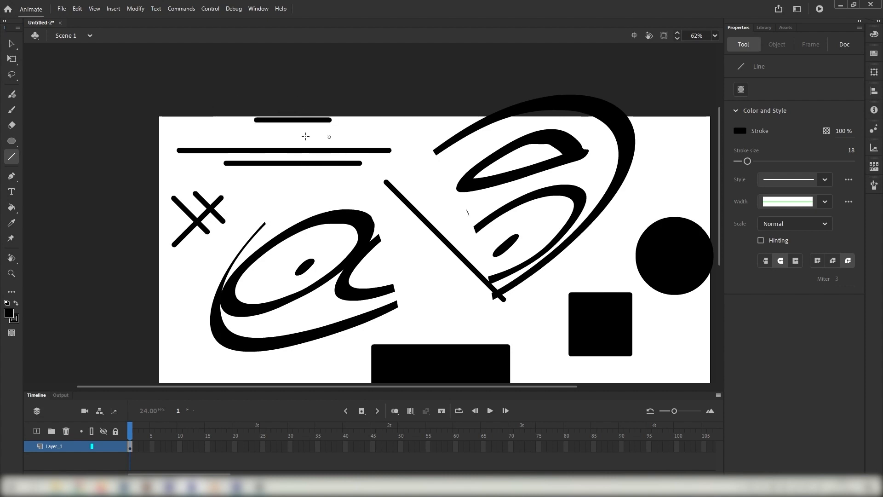
Step: Draw a closed jagged outline with eight straight-edged corners near the stage's lower-left corner using the Pen tool
click(10, 176)
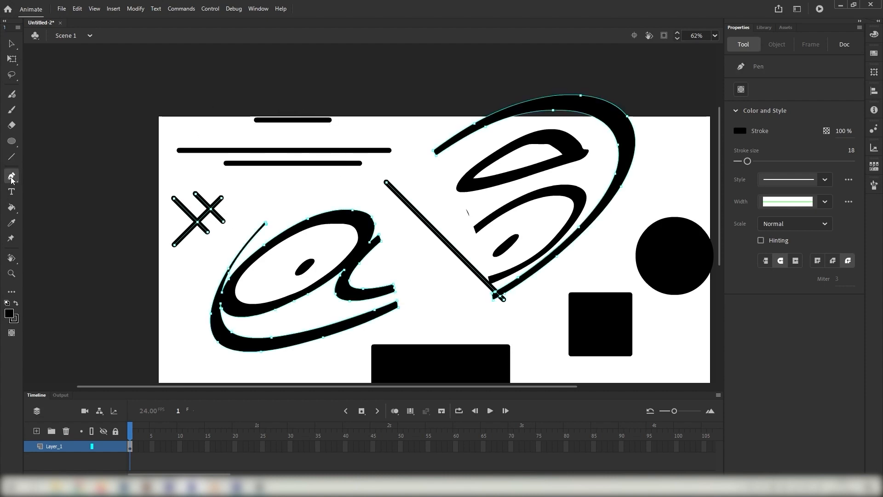
scroll(244, 242, down, 5)
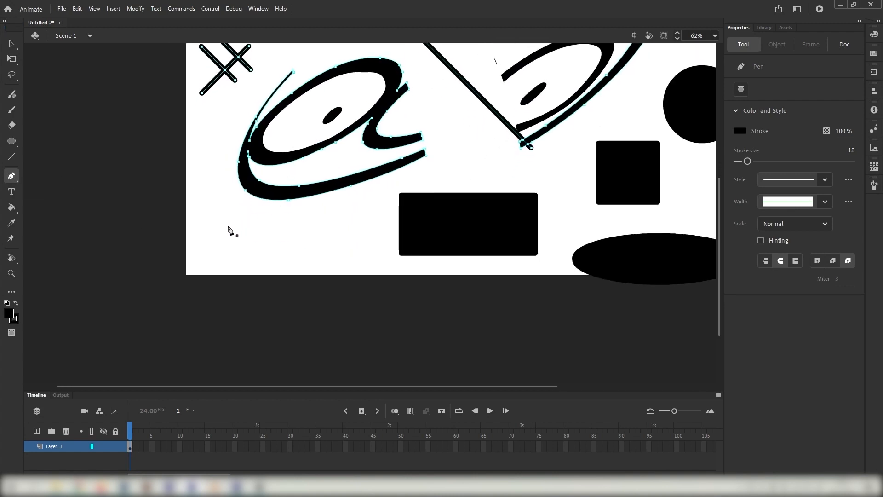
click(210, 267)
click(310, 267)
click(319, 234)
click(271, 246)
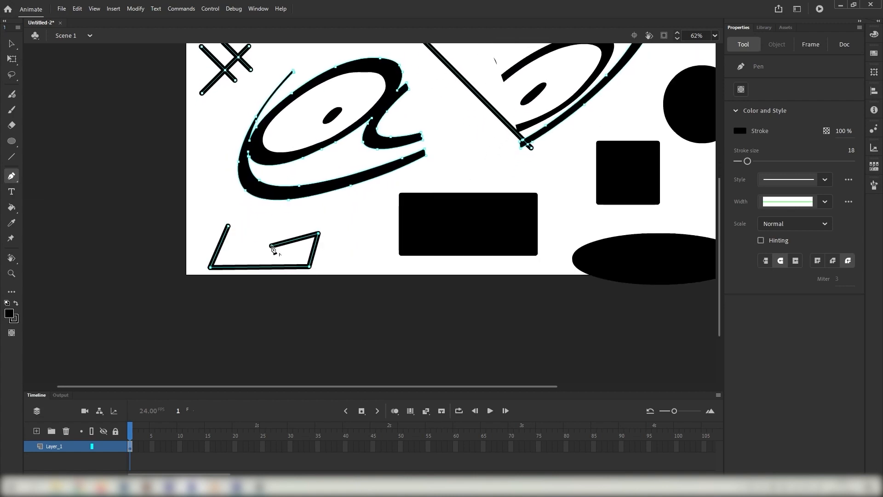
click(276, 219)
click(236, 209)
click(242, 232)
click(228, 226)
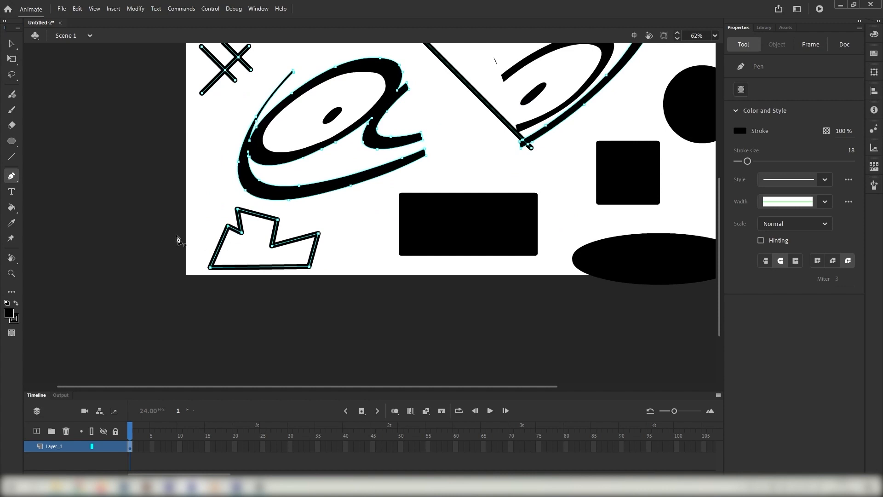
Step: Add a static text box about 655 px wide at the stage's upper-right corner containing the text "hello"
click(12, 192)
scroll(277, 236, up, 5)
scroll(277, 236, right, 4)
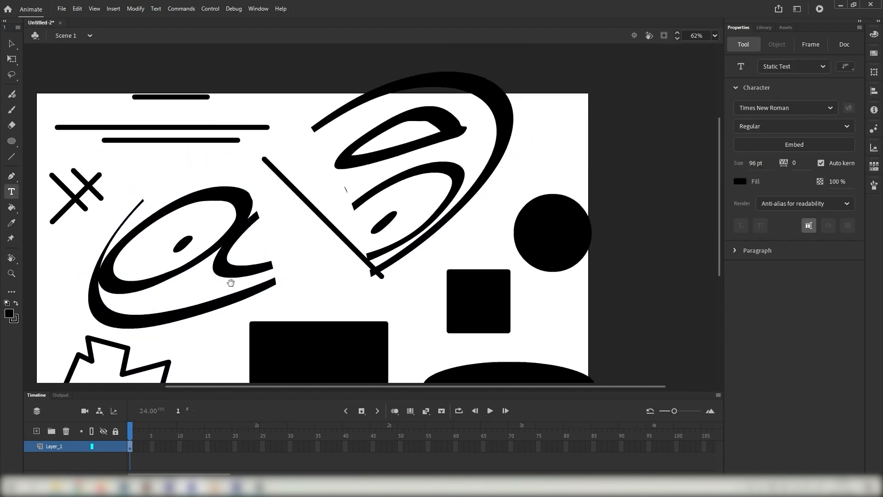
scroll(302, 138, down, 5)
scroll(302, 138, right, 2)
scroll(216, 266, up, 3)
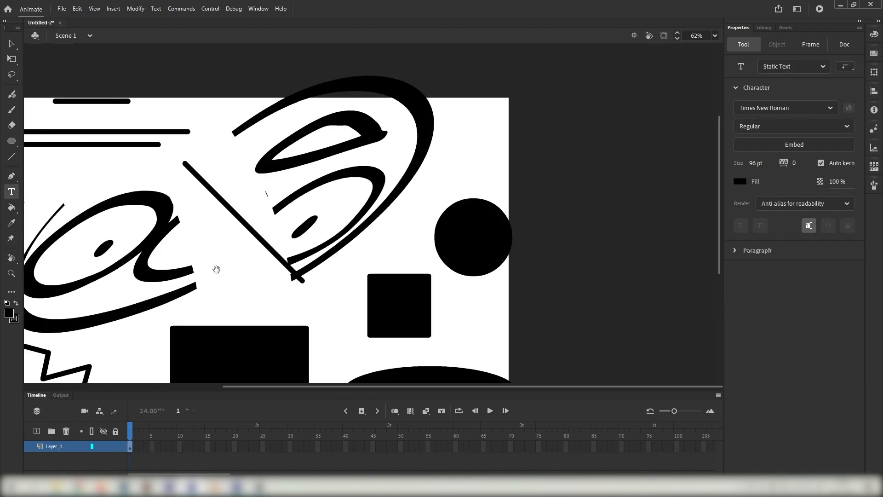
drag(455, 138, 635, 138)
drag(640, 217, 642, 217)
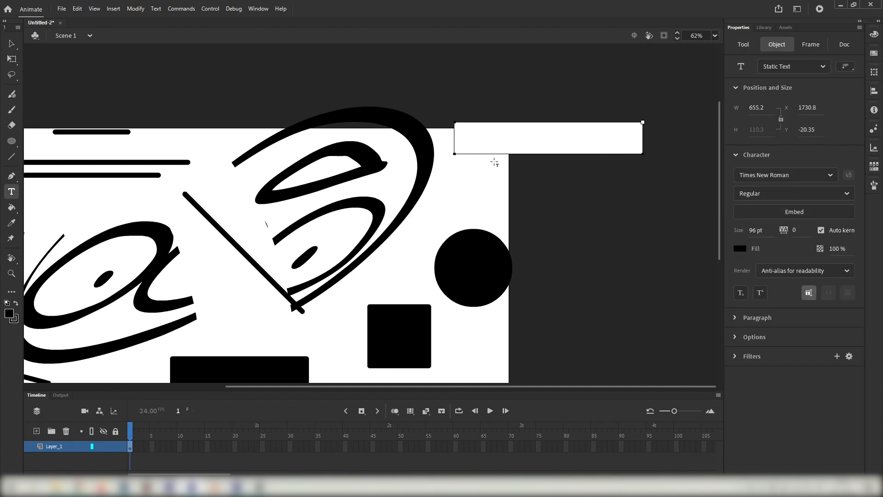
text(hello)
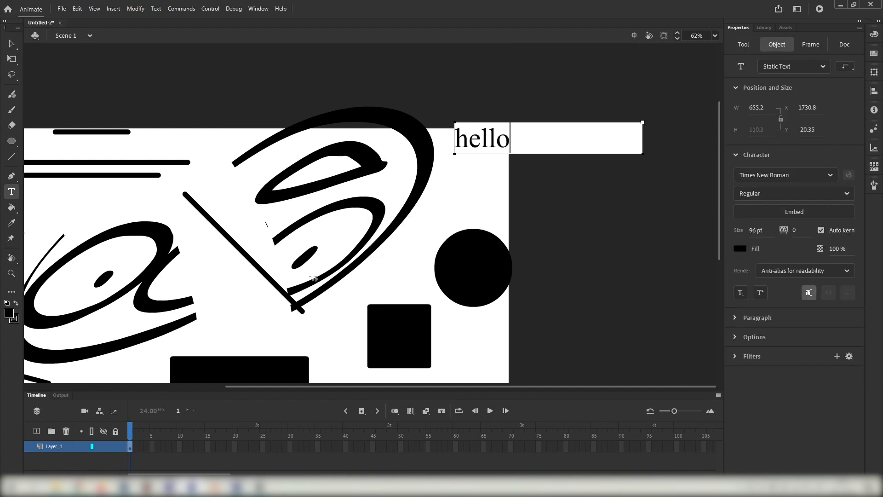
key(Escape)
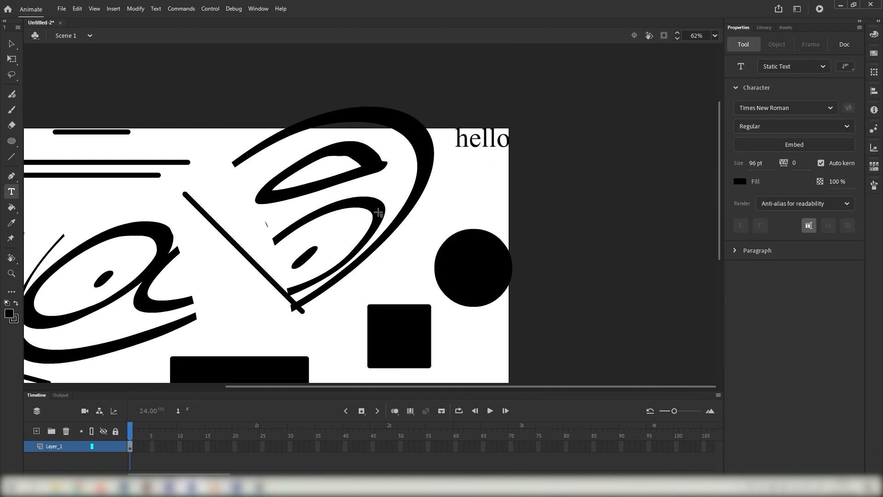
Step: Fill the closed jagged outline near the stage's lower-left corner with dark green using the Paint Bucket
click(11, 208)
drag(92, 304, 253, 197)
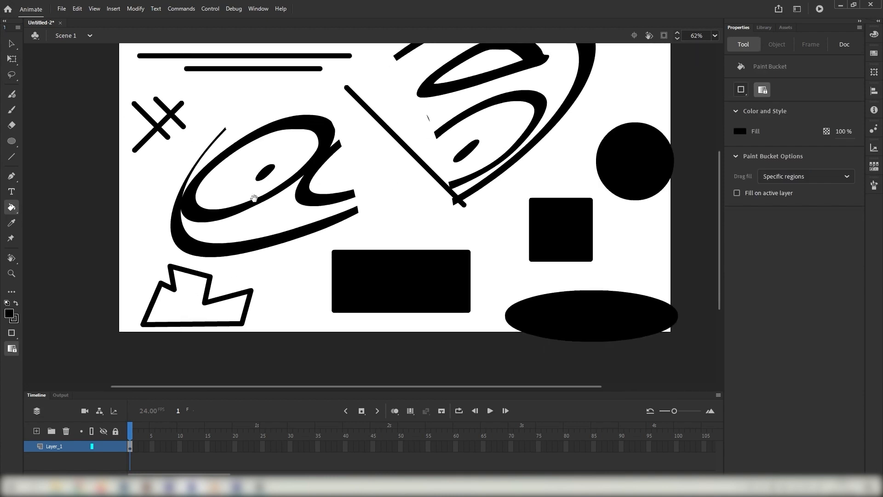
click(10, 319)
click(65, 343)
click(187, 299)
Step: Fill the enclosed oval area around the small pupil in the left face part with the same dark green
mouse_move(205, 229)
mouse_down()
mouse_move(228, 262)
mouse_move(225, 306)
mouse_up()
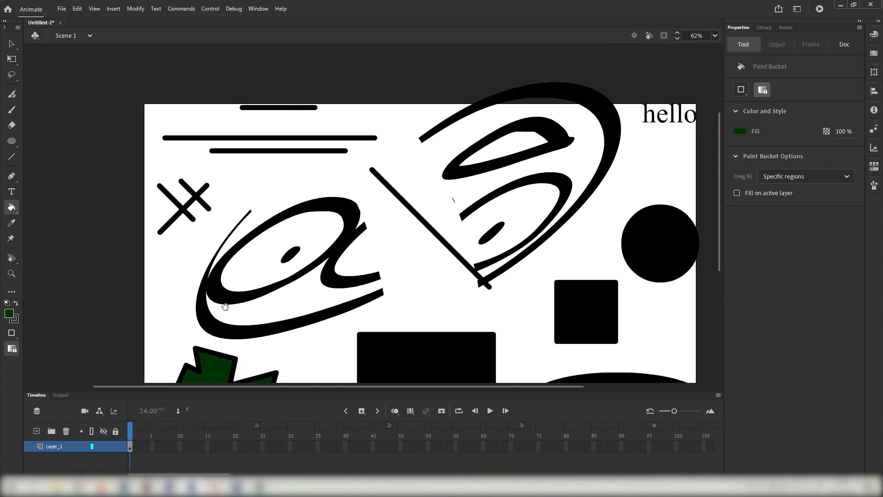
click(303, 230)
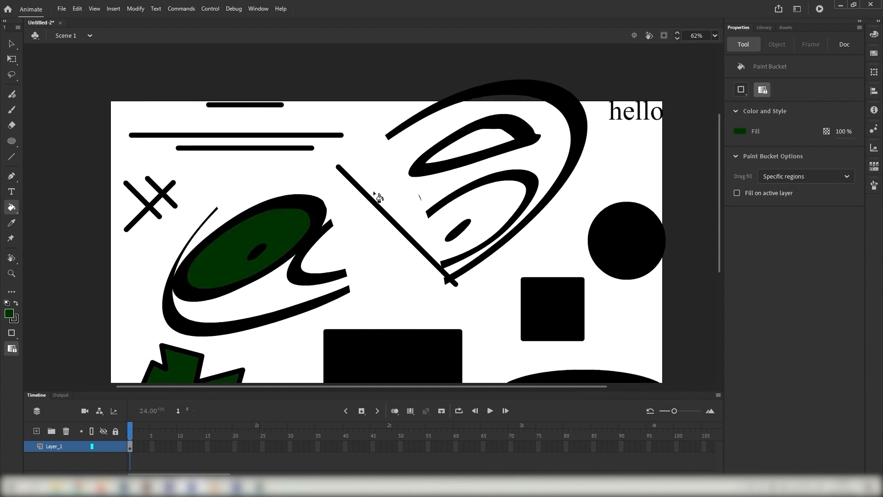
key(ctrl+z)
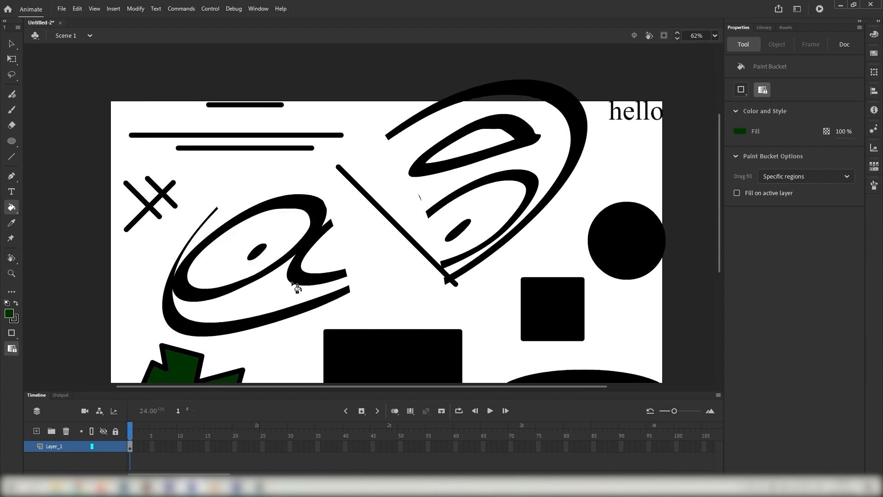
click(296, 215)
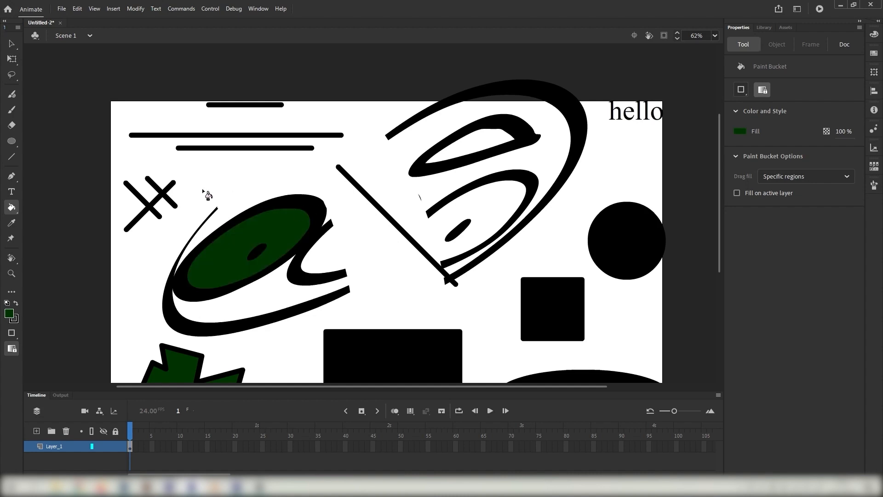
Step: Sample the dark green fill of the jagged shape with the Eyedropper
click(11, 224)
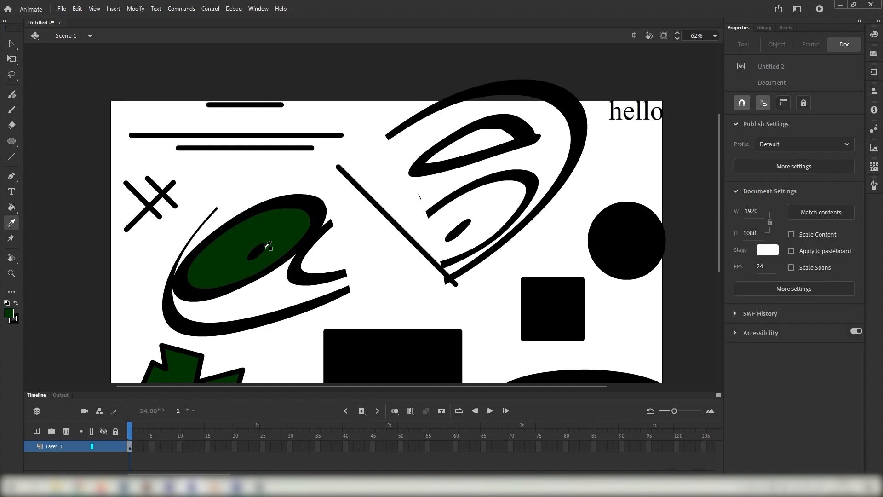
scroll(238, 285, down, 3)
click(177, 309)
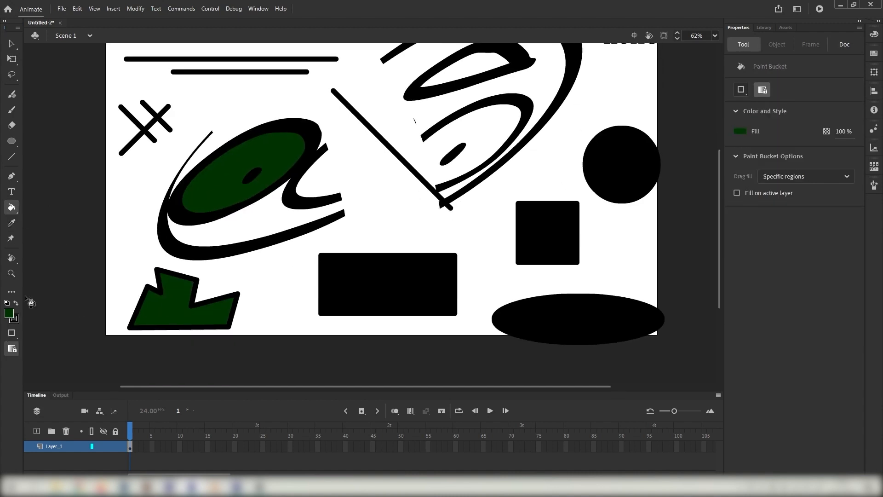
scroll(30, 302, up, 1)
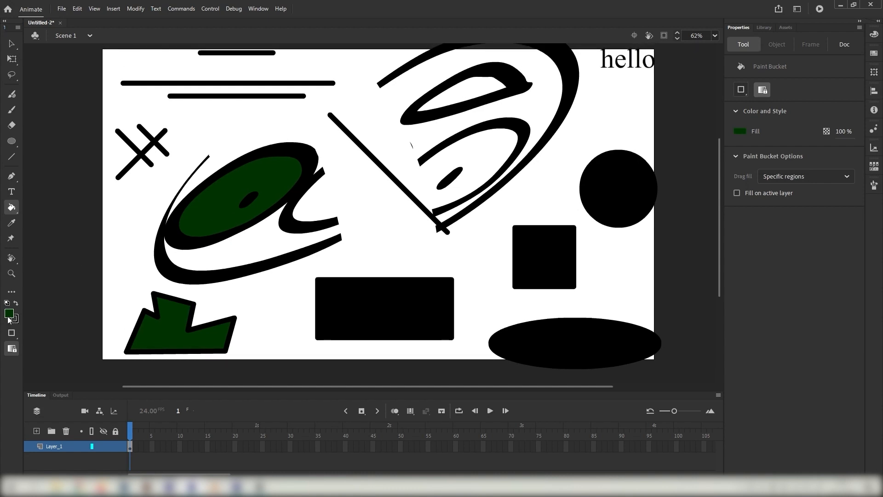
mouse_move(114, 161)
mouse_down()
mouse_move(92, 209)
mouse_move(91, 170)
mouse_move(109, 154)
mouse_up()
drag(233, 103, 228, 97)
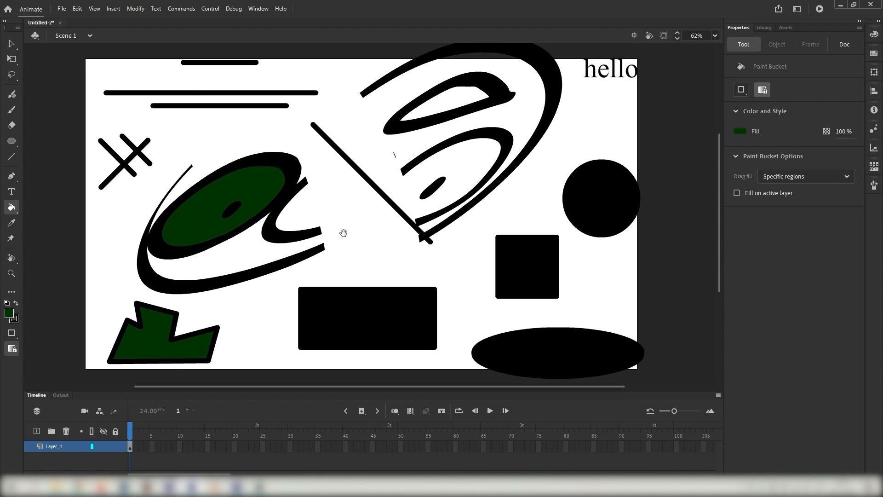
Step: Save the document as Tutorial2.fla in the Documents folder and switch to the Selection tool
click(62, 10)
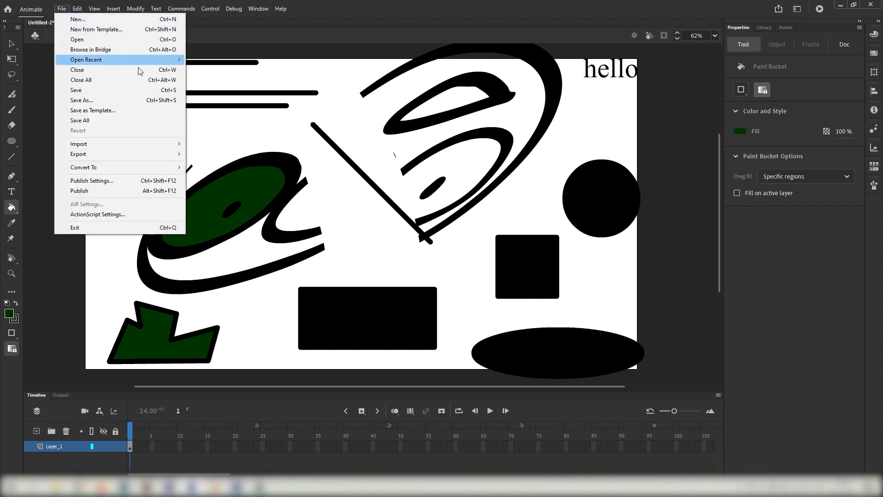
click(117, 101)
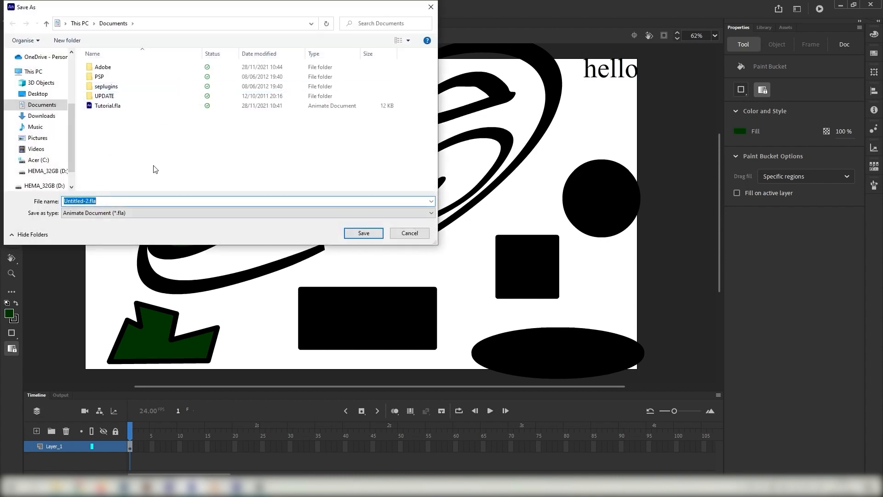
click(105, 203)
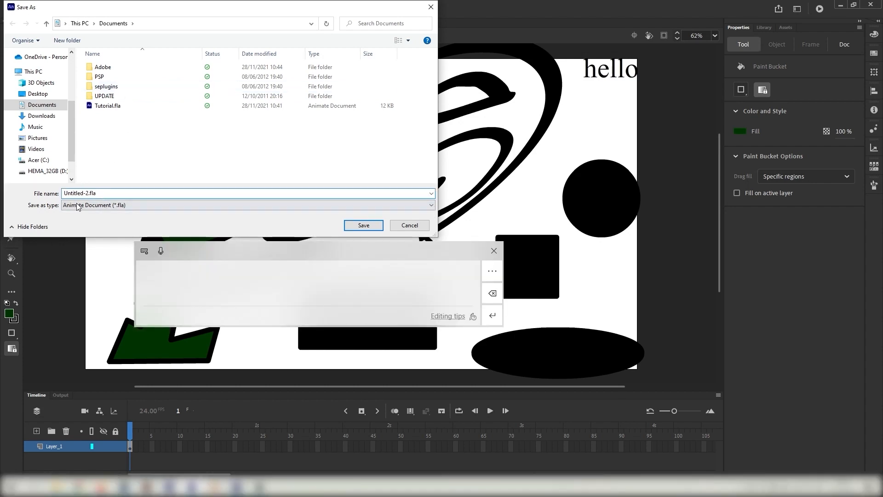
double_click(82, 192)
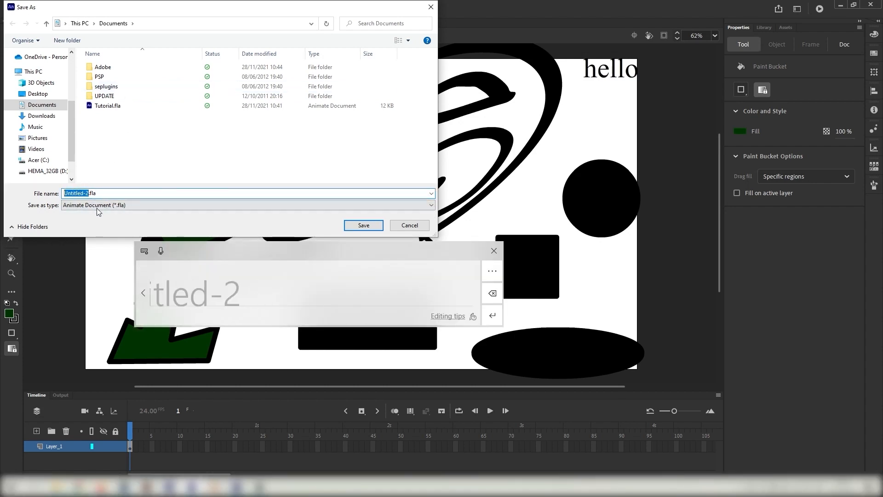
key(BackSpace)
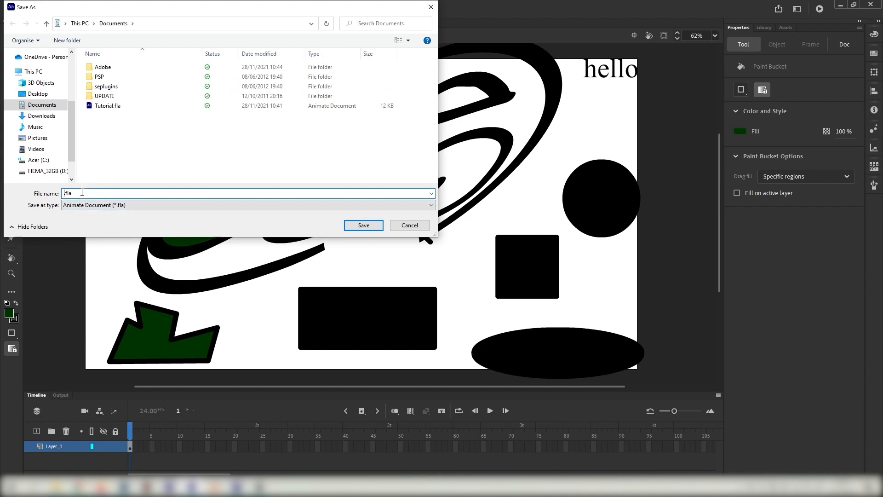
key(Caps_Lock)
text(T)
key(Caps_Lock)
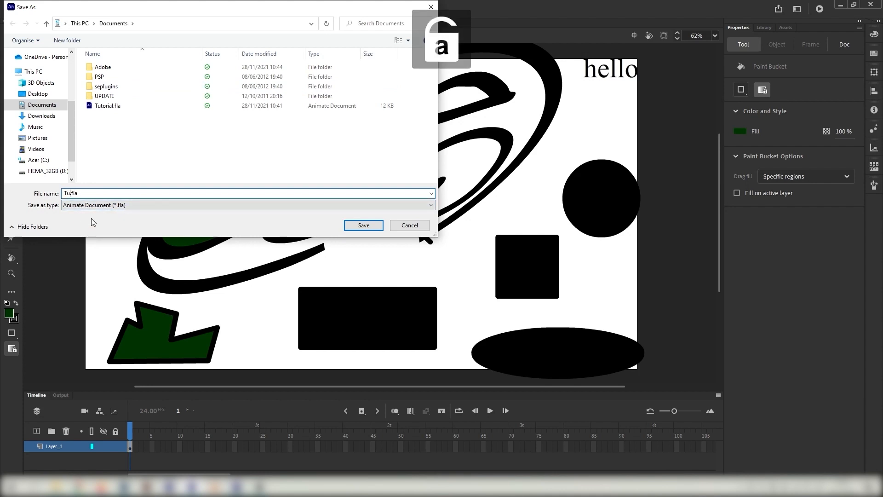
text(utorial2)
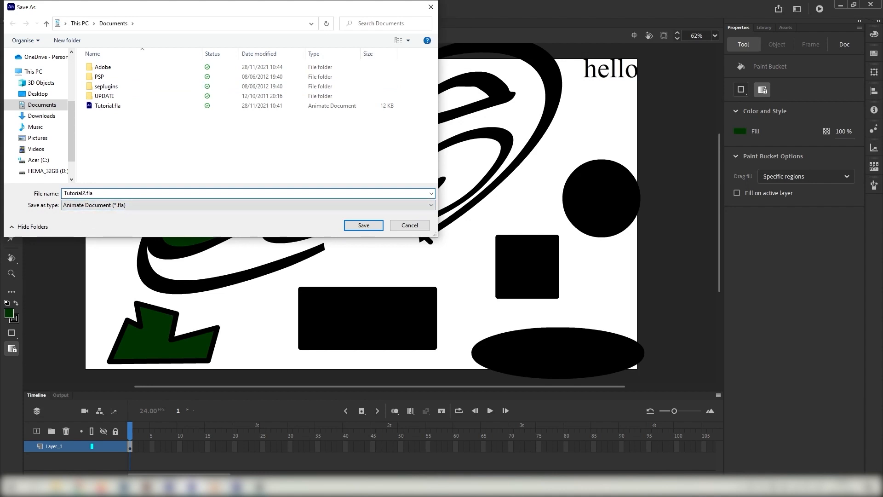
key(Return)
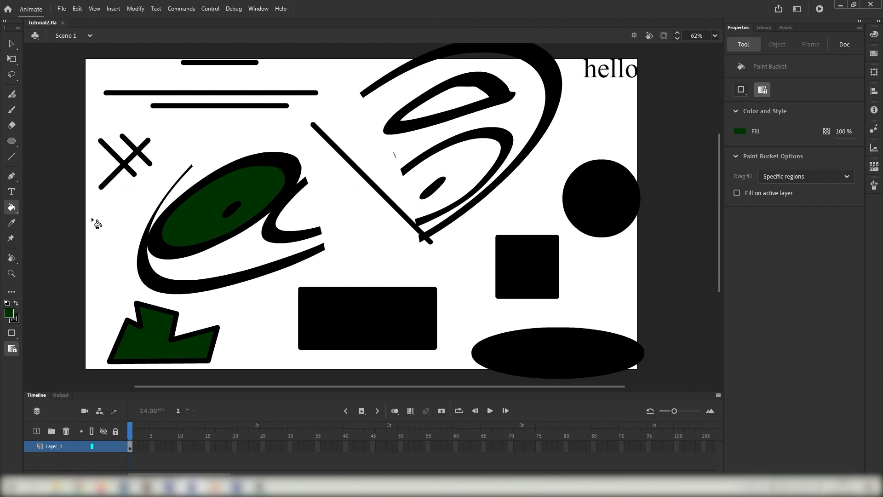
click(13, 45)
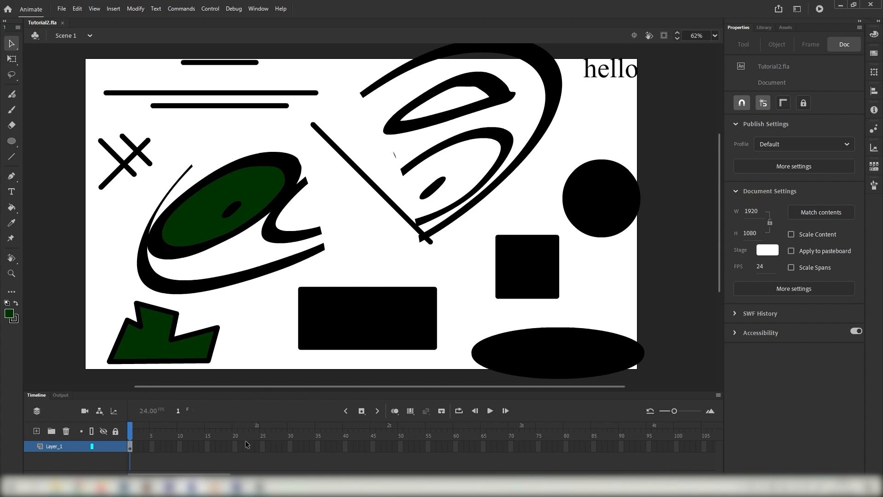